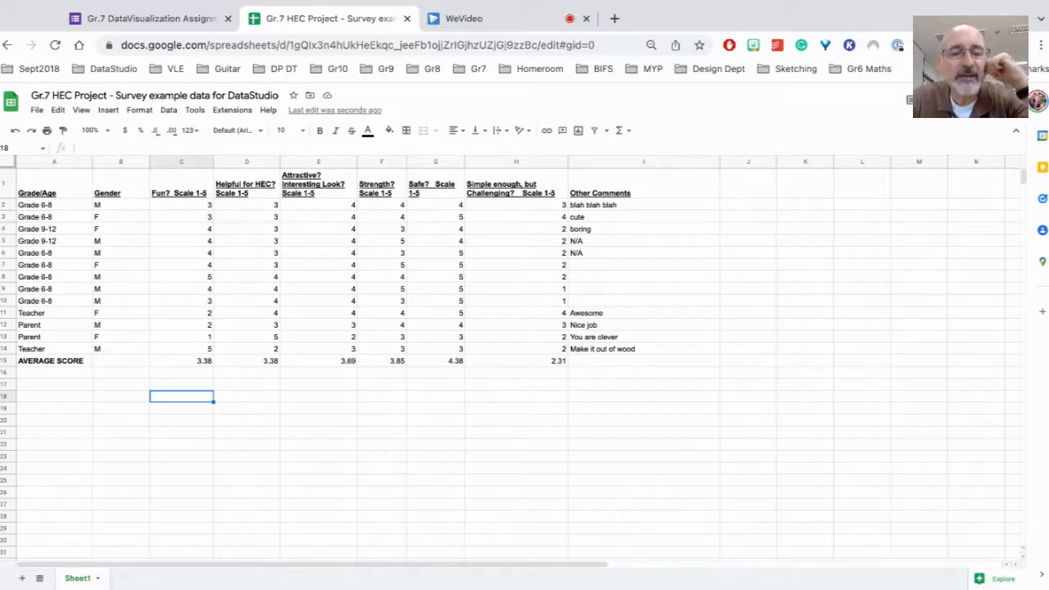
pyautogui.click(164, 279)
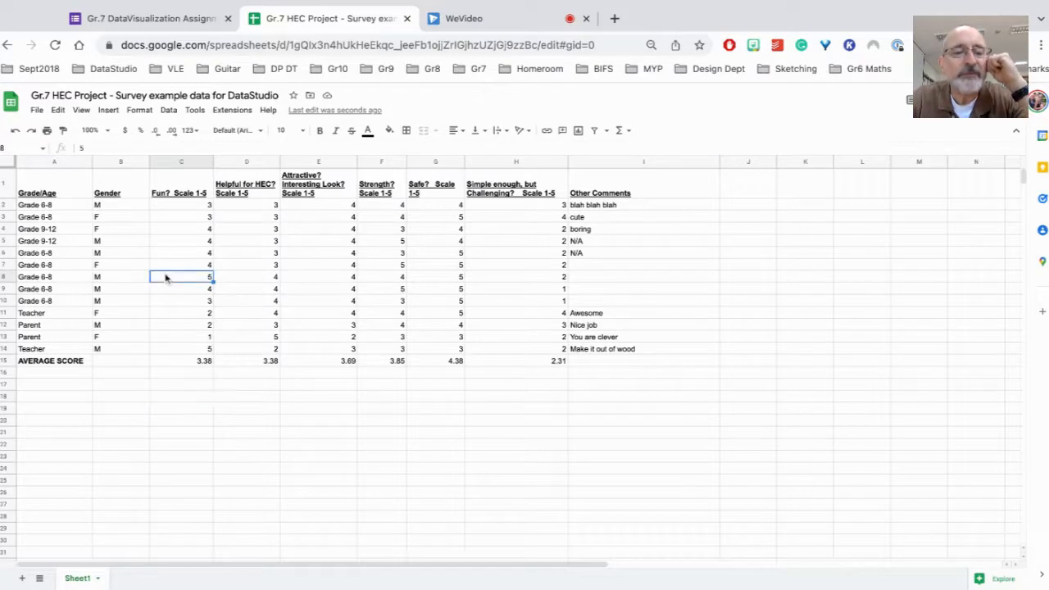
pyautogui.click(119, 385)
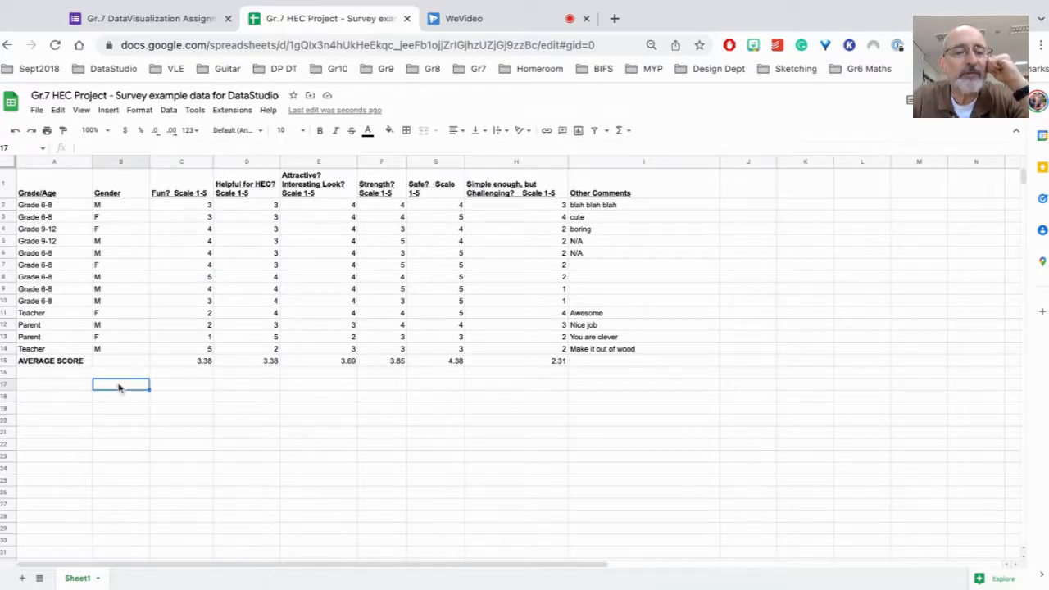
pyautogui.click(57, 389)
pyautogui.click(106, 387)
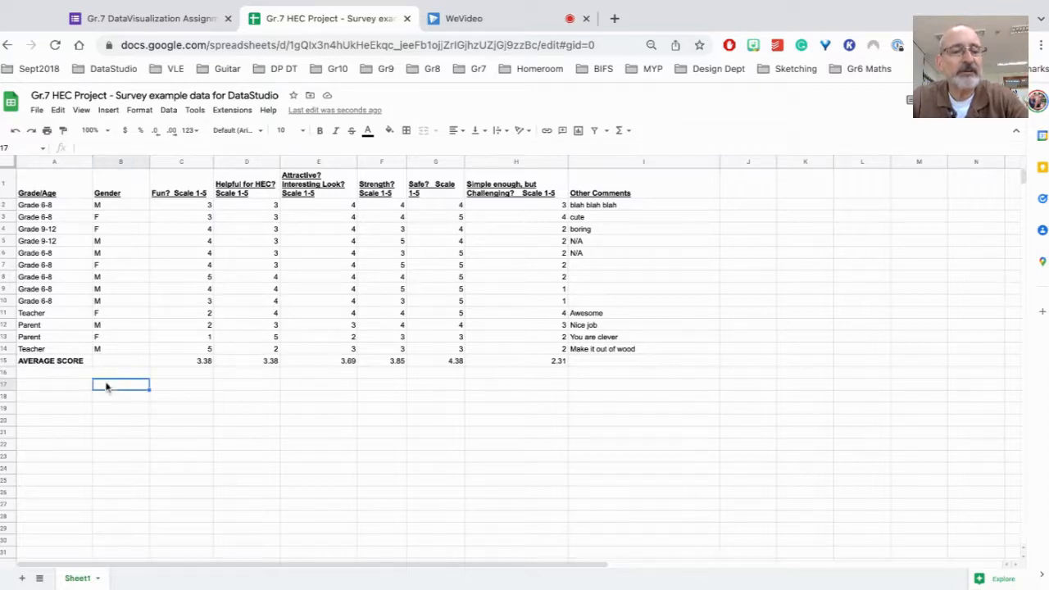
# Step: Enter the label "Number of Survey Respondents" in cell A17 and make it bold
pyautogui.click(72, 391)
pyautogui.write('Number of P')
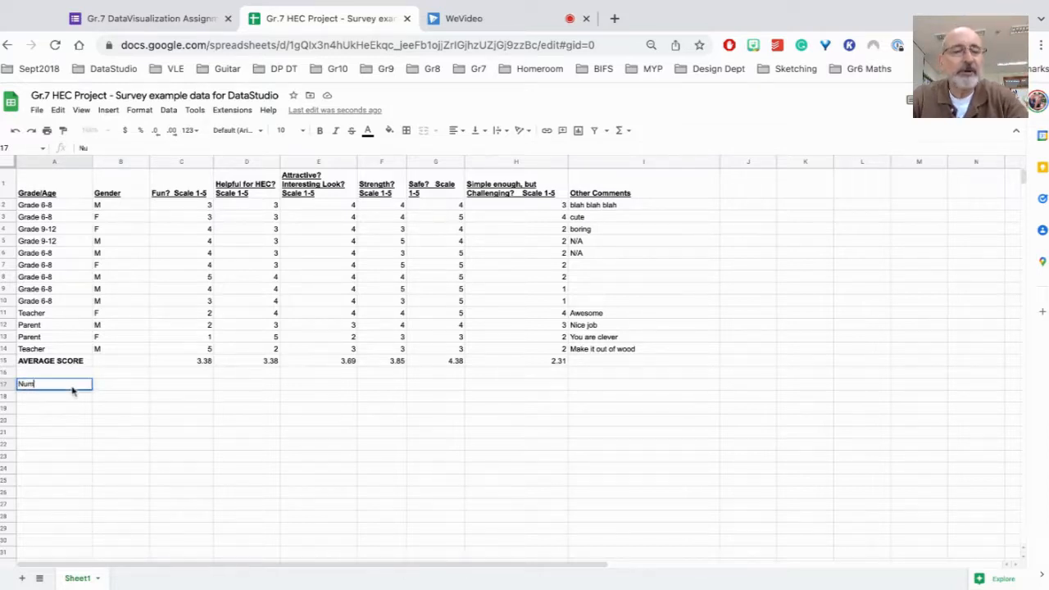
pyautogui.press('BackSpace')
pyautogui.write('Pa')
pyautogui.press('BackSpace')
pyautogui.press('BackSpace')
pyautogui.write('Su')
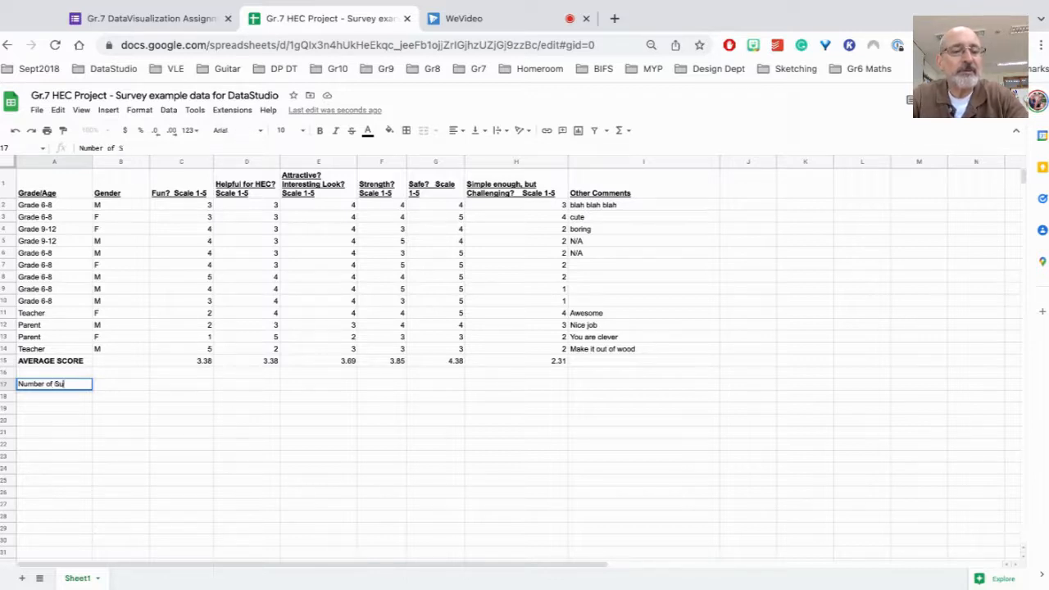
pyautogui.write('rvey Re')
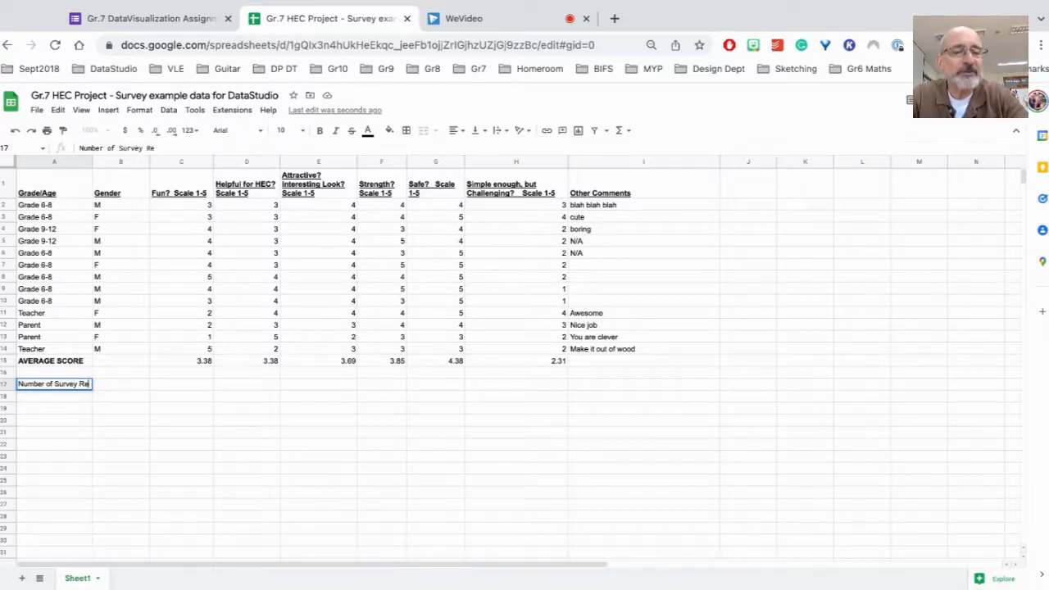
pyautogui.write('spondents')
pyautogui.press('Return')
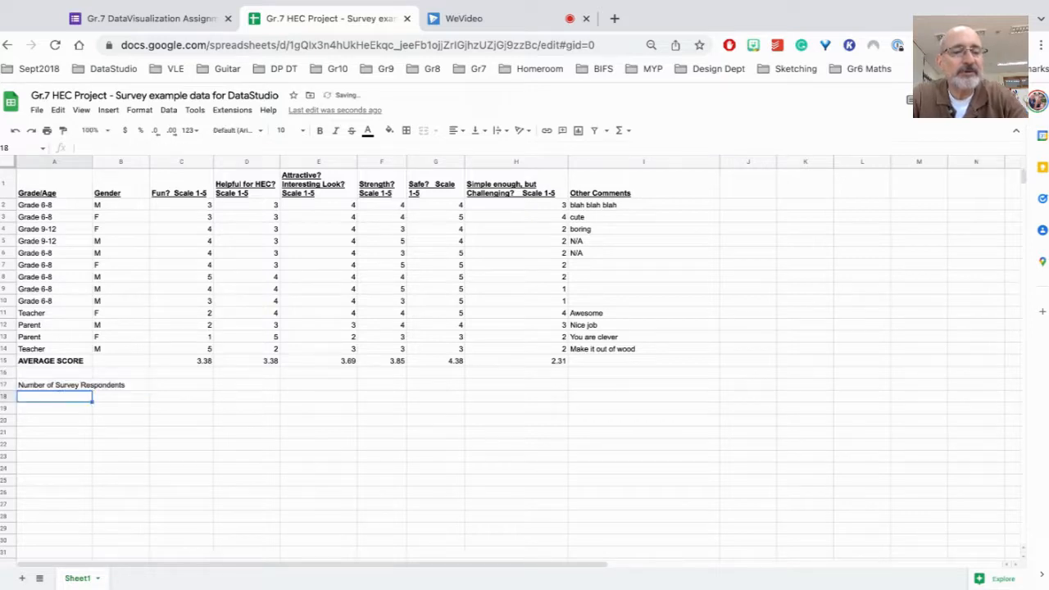
pyautogui.click(76, 385)
pyautogui.hotkey('ctrl', 'b')
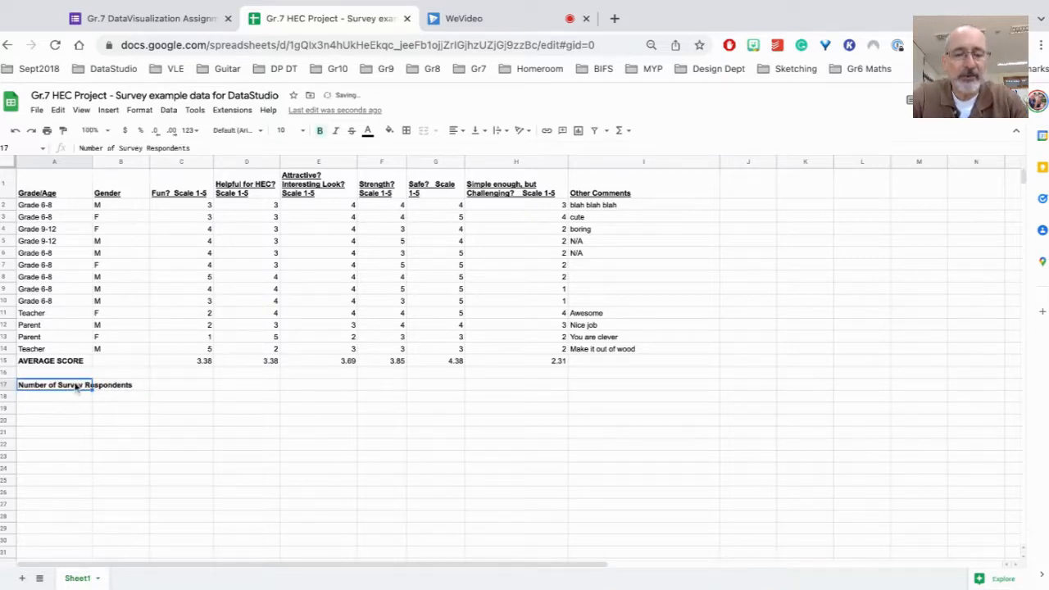
# Step: Count the survey respondents in cell C17 with the formula =count(C2:C14)
pyautogui.click(182, 390)
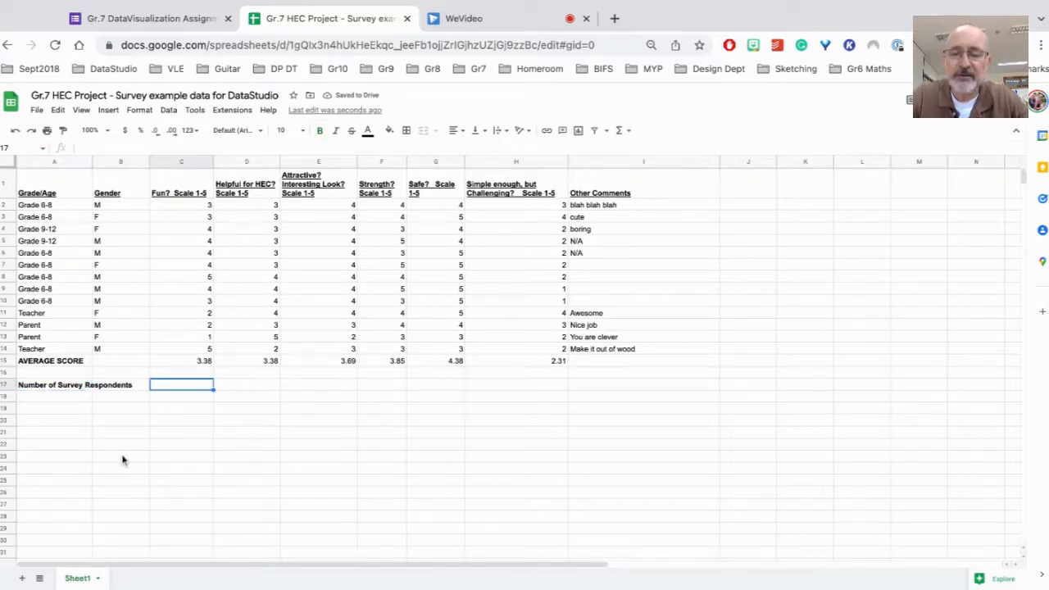
pyautogui.write('=count')
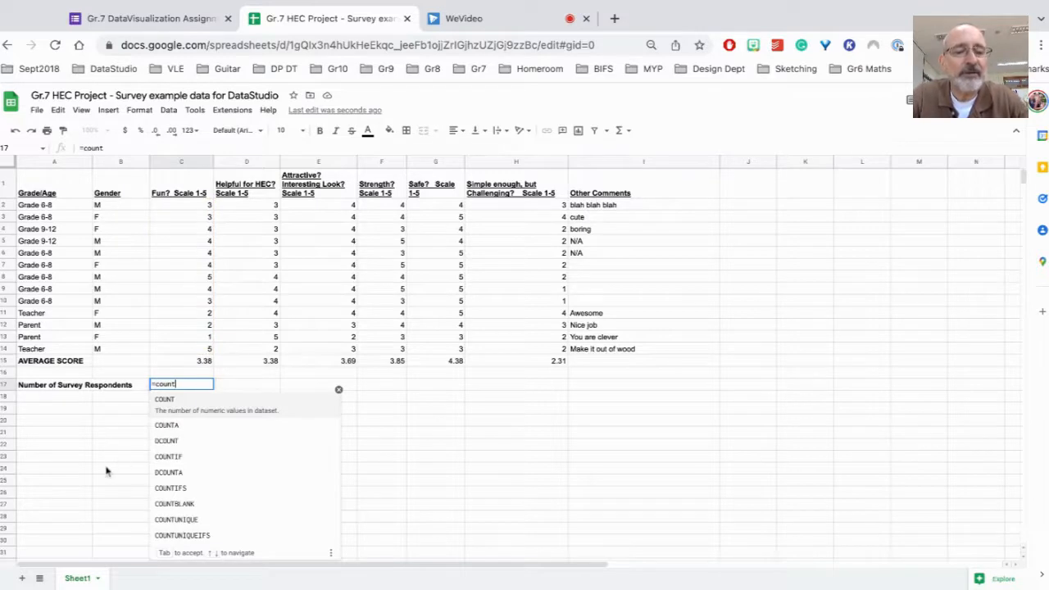
pyautogui.write('(')
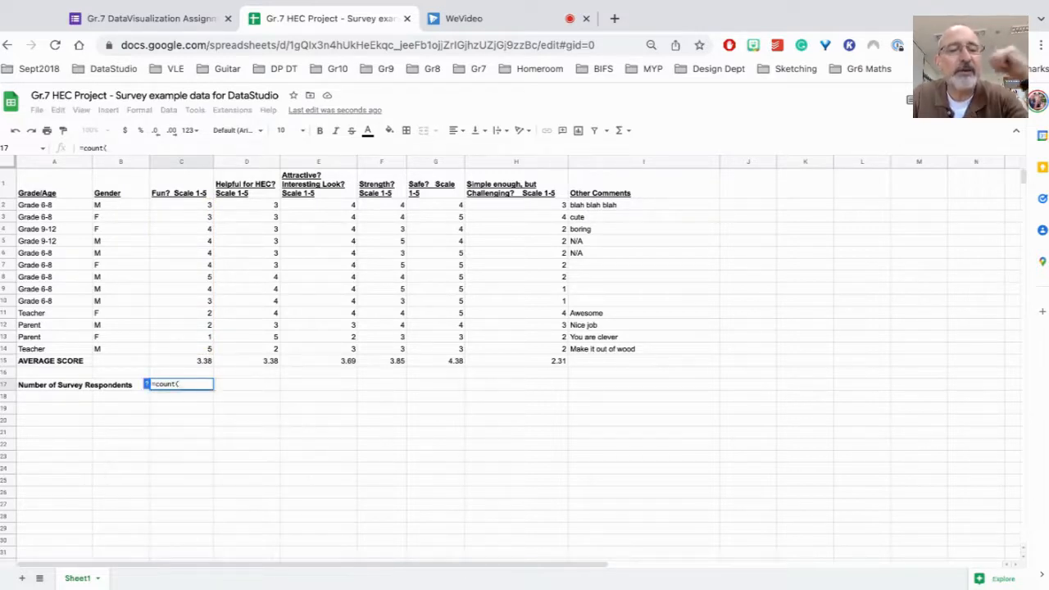
pyautogui.click(173, 351)
pyautogui.hotkey('shift', 'Up')
pyautogui.hotkey('shift', 'Up')
pyautogui.hotkey('shift', 'Up')
pyautogui.hotkey('shift', 'Up')
pyautogui.hotkey('shift', 'Up')
pyautogui.hotkey('shift', 'Up')
pyautogui.hotkey('shift', 'Up')
pyautogui.hotkey('shift', 'Up')
pyautogui.hotkey('shift', 'Up')
pyautogui.hotkey('shift', 'Up')
pyautogui.hotkey('shift', 'Up')
pyautogui.hotkey('shift', 'Up')
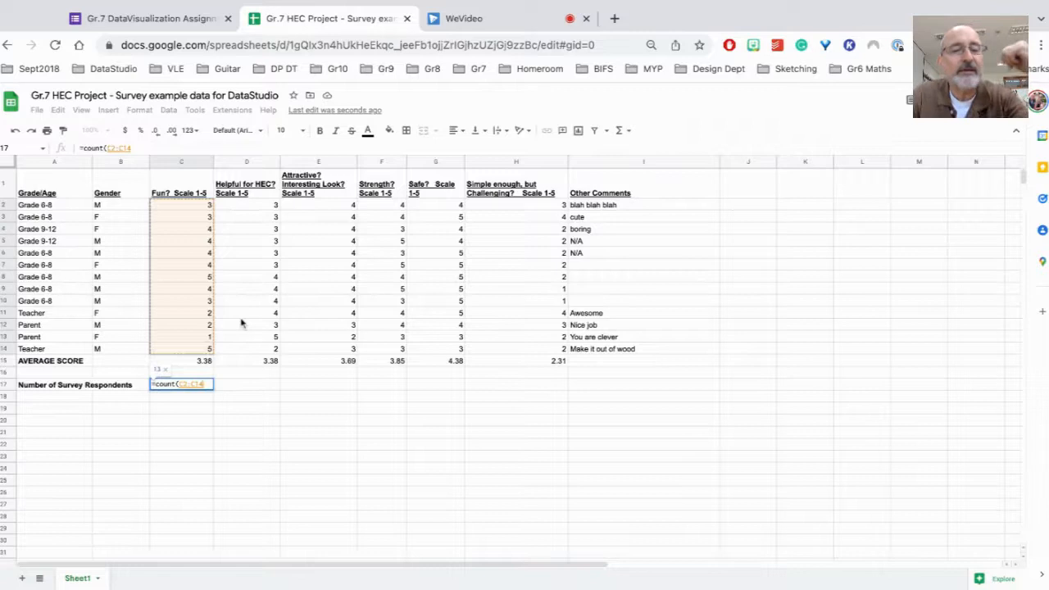
pyautogui.write(')')
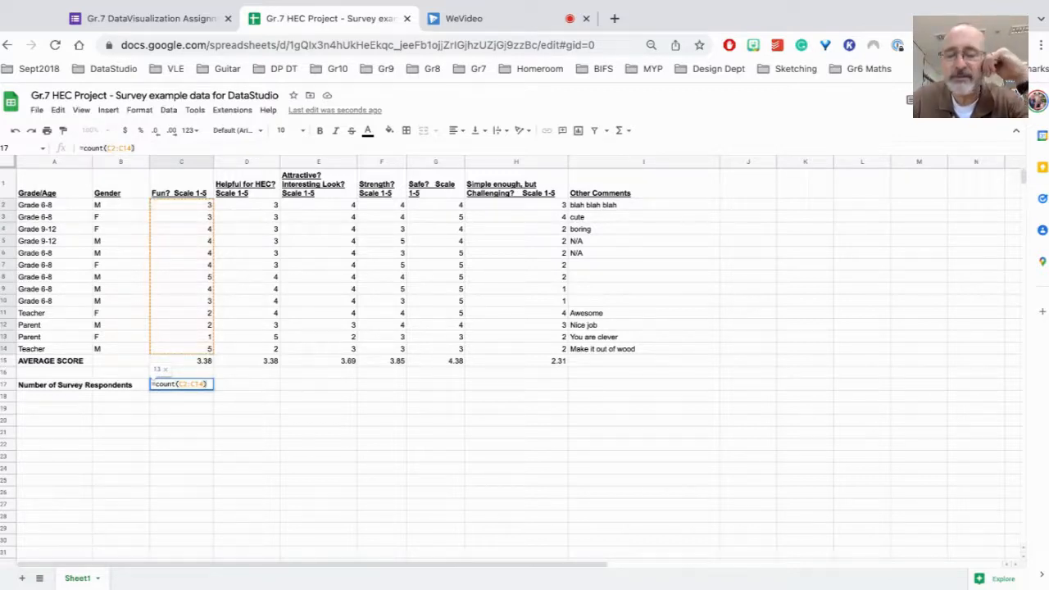
pyautogui.press('Return')
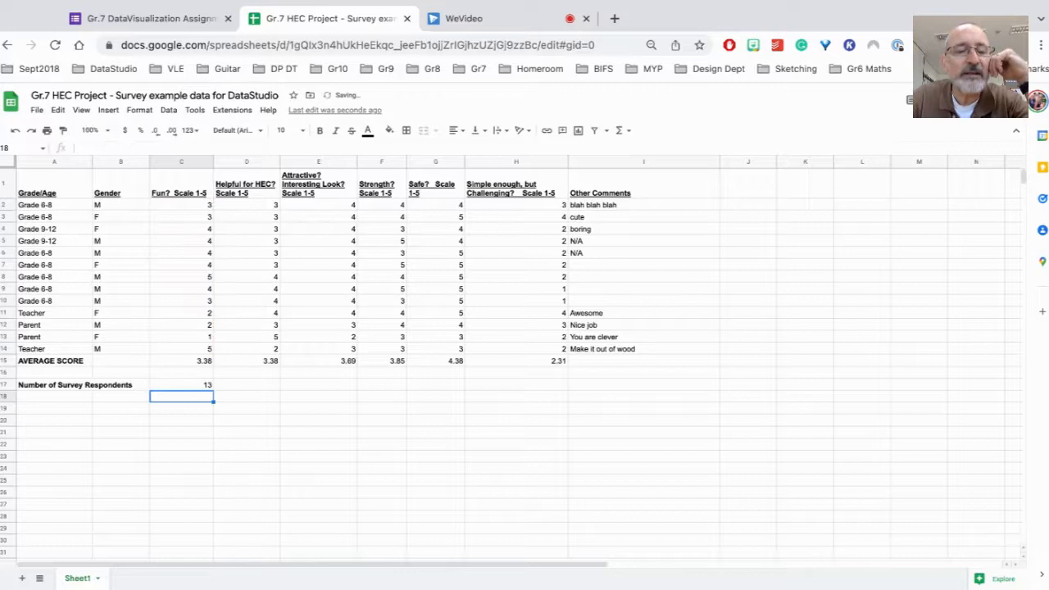
pyautogui.click(116, 427)
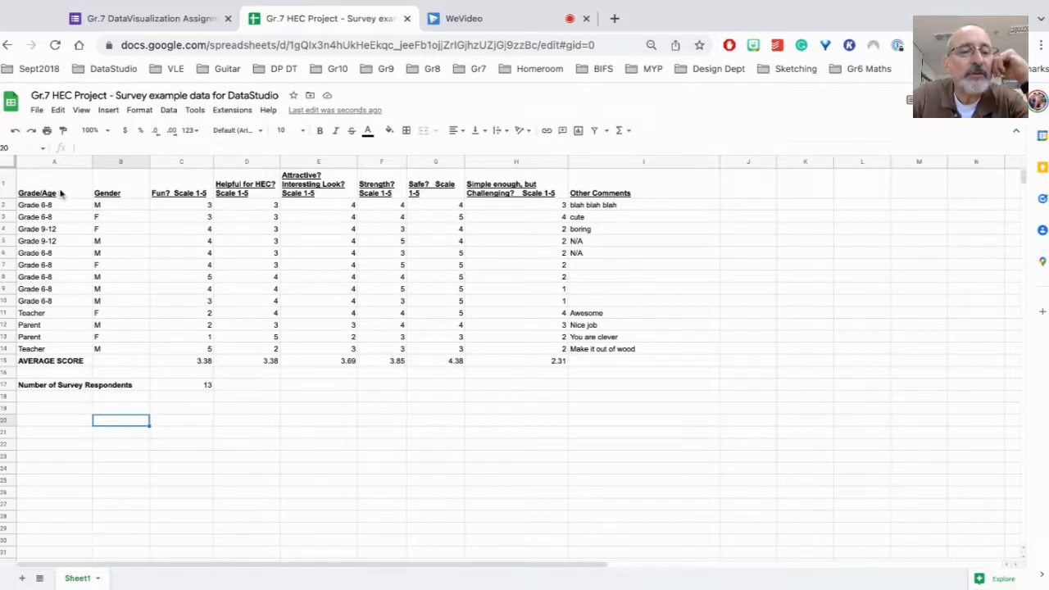
pyautogui.moveTo(60, 191); pyautogui.dragTo(49, 349)
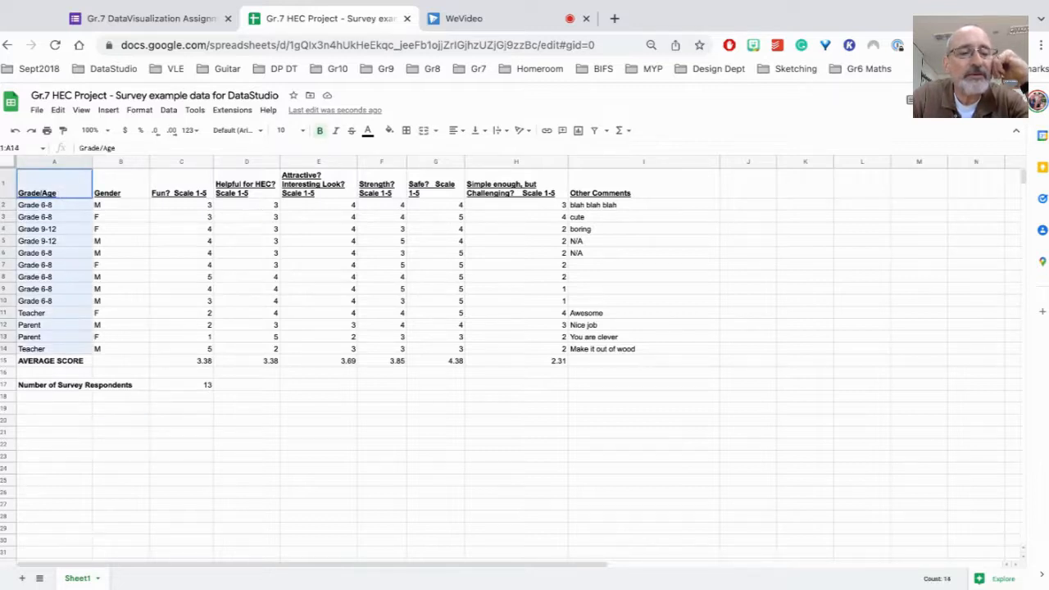
pyautogui.click(65, 234)
# Step: Insert a chart of the Grade/Age data in A1:A14 and set its type to Pie chart
pyautogui.click(65, 192)
pyautogui.hotkey('shift', 'Down')
pyautogui.hotkey('shift', 'Down')
pyautogui.hotkey('shift', 'Down')
pyautogui.hotkey('shift', 'Down')
pyautogui.hotkey('shift', 'Down')
pyautogui.hotkey('shift', 'Down')
pyautogui.hotkey('shift', 'Down')
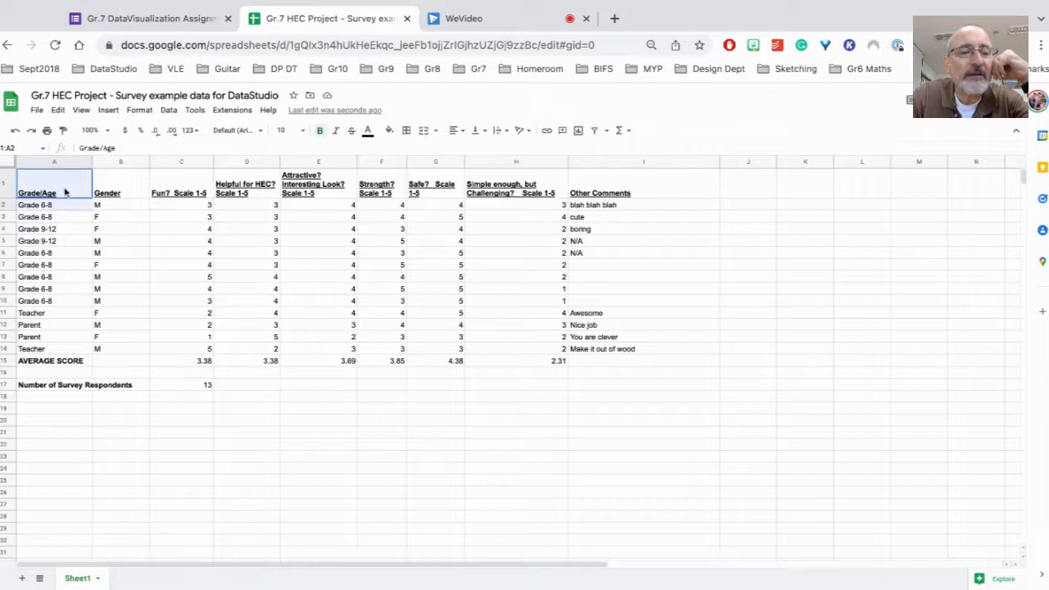
pyautogui.hotkey('shift', 'Down')
pyautogui.hotkey('shift', 'Down')
pyautogui.hotkey('shift', 'Down')
pyautogui.hotkey('shift', 'Down')
pyautogui.hotkey('shift', 'Down')
pyautogui.hotkey('shift', 'Down')
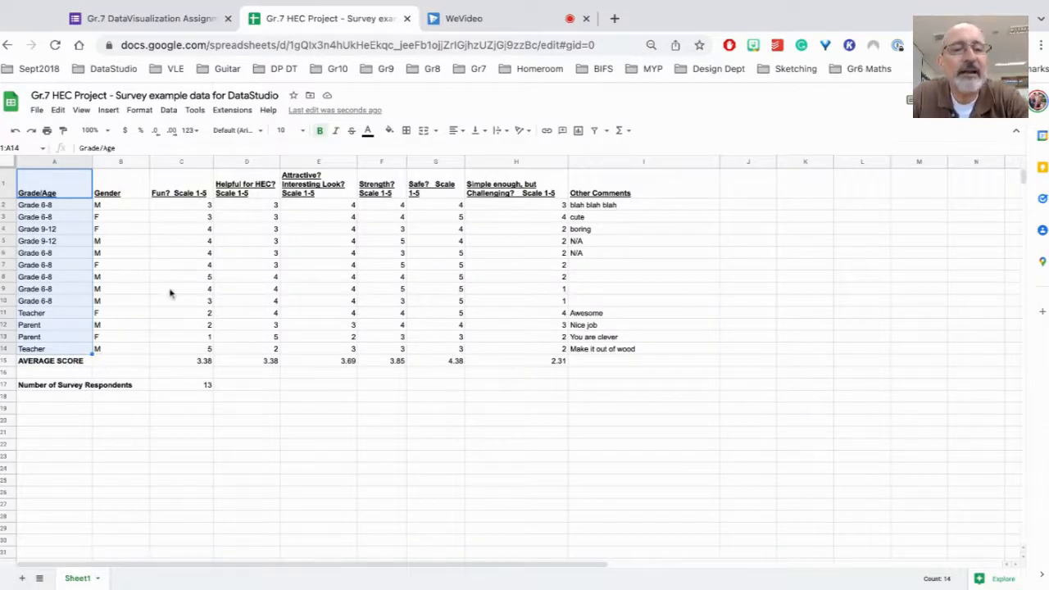
pyautogui.click(108, 109)
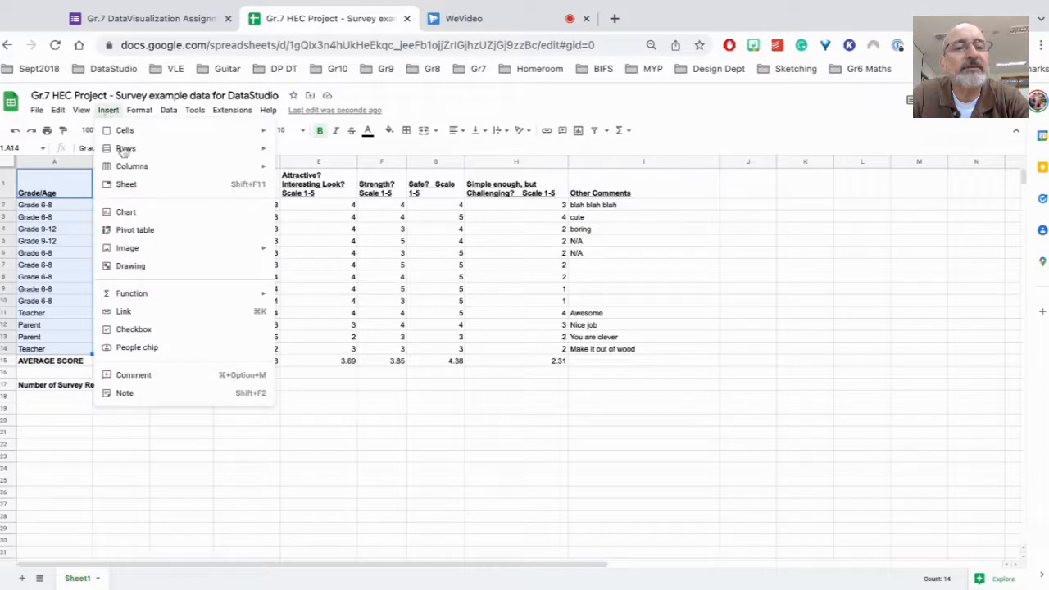
pyautogui.click(155, 215)
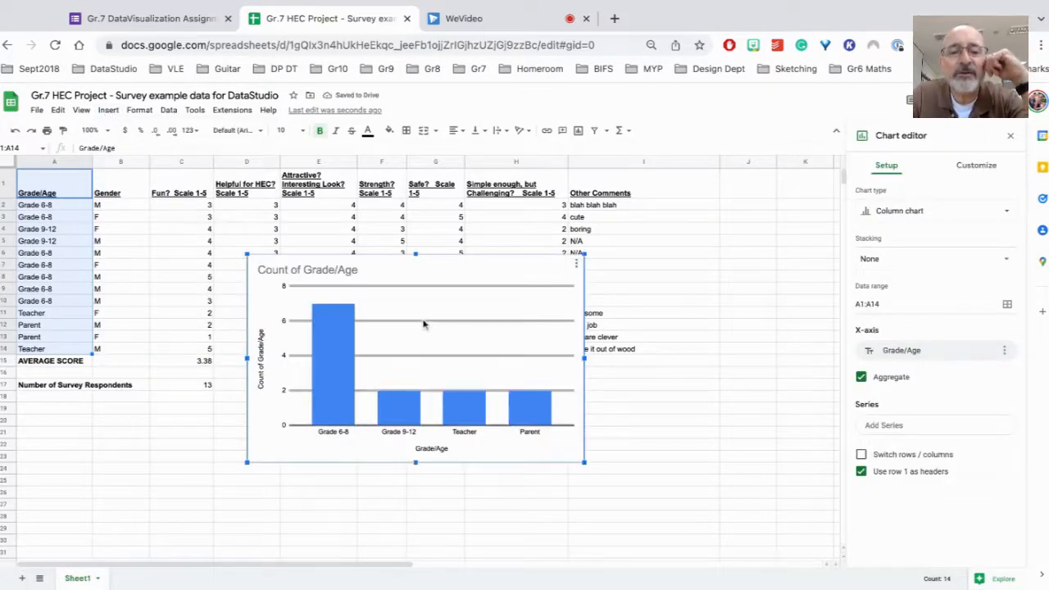
pyautogui.click(892, 210)
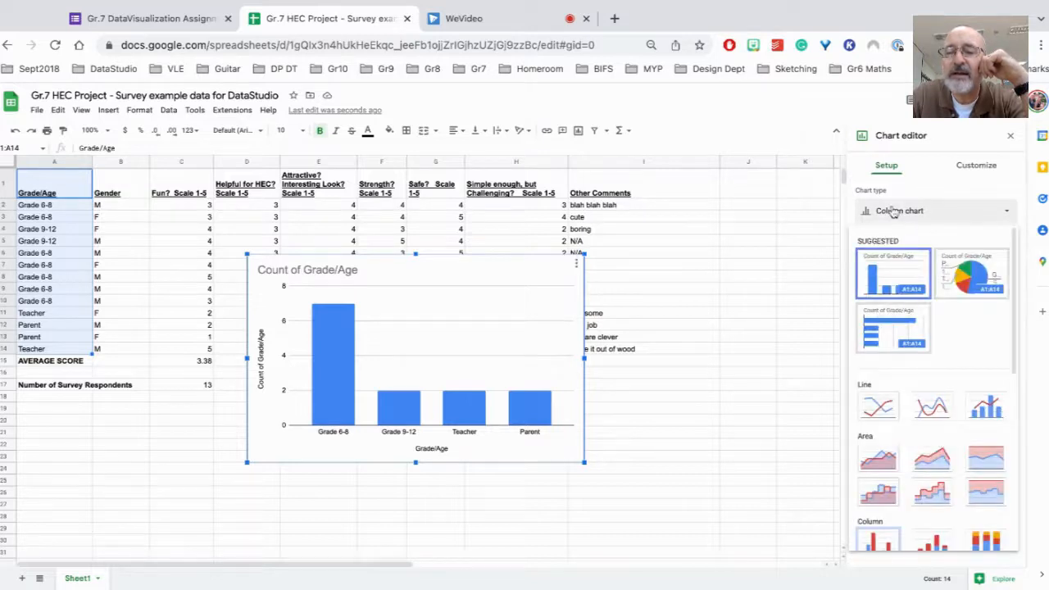
pyautogui.click(957, 282)
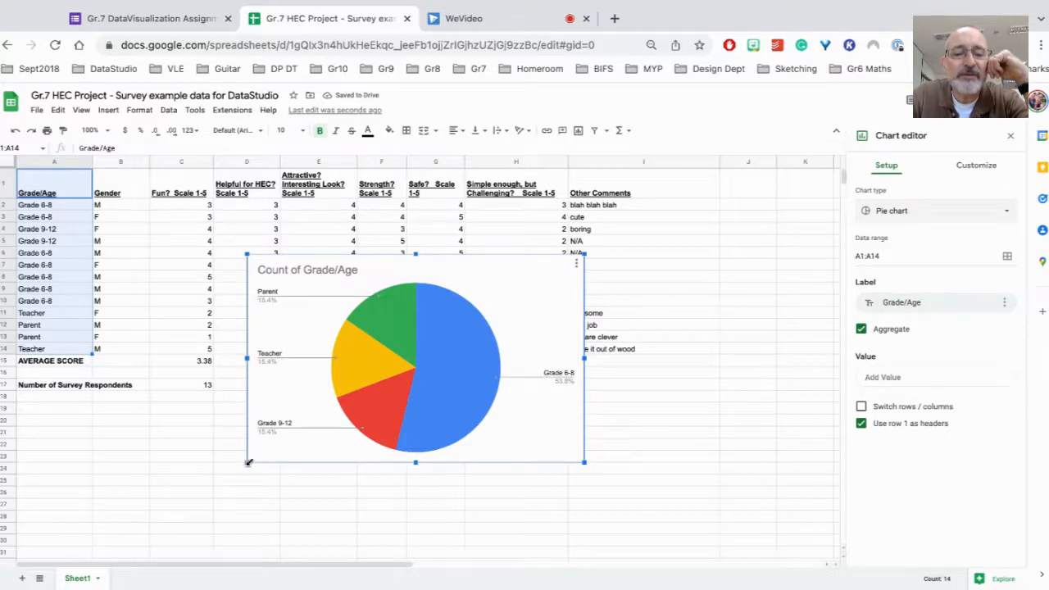
# Step: Shrink the Grade/Age pie chart, place it beside the Other Comments column near the top of the sheet, and close the chart editor
pyautogui.moveTo(249, 462); pyautogui.dragTo(448, 395)
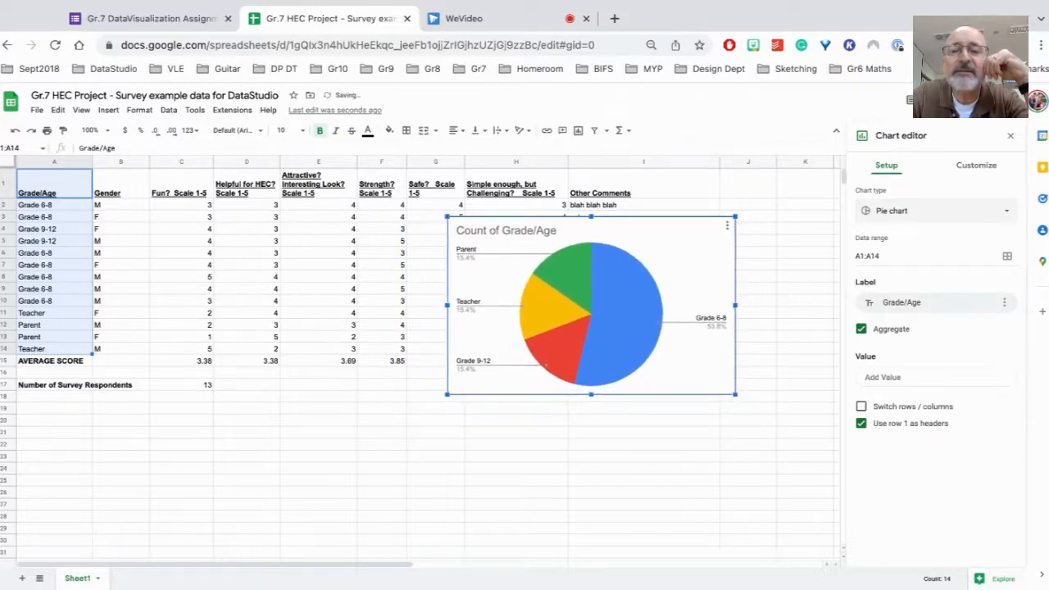
pyautogui.moveTo(445, 396); pyautogui.dragTo(491, 366)
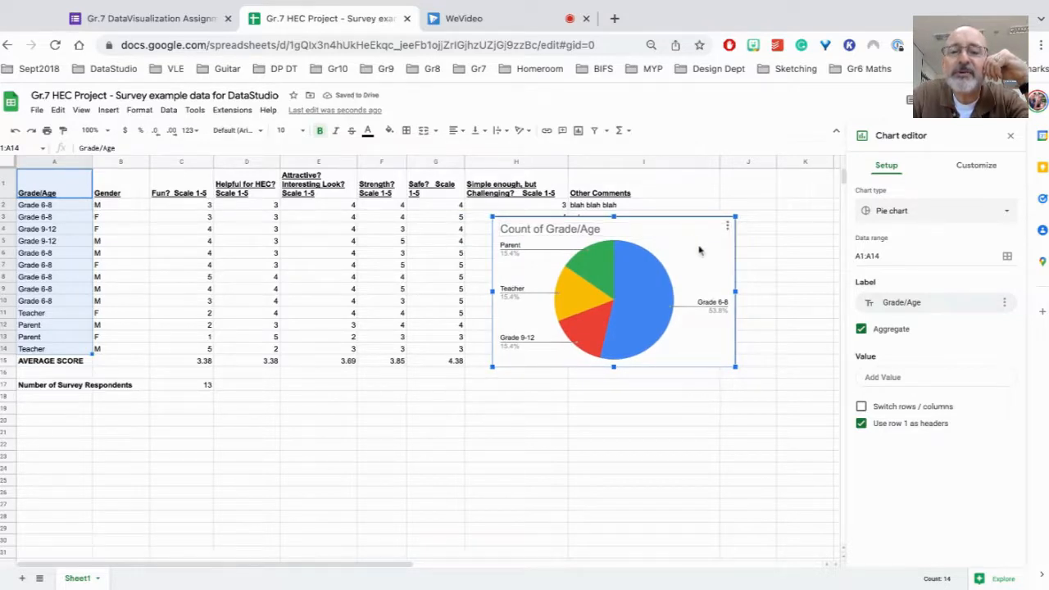
pyautogui.moveTo(699, 250); pyautogui.dragTo(859, 209)
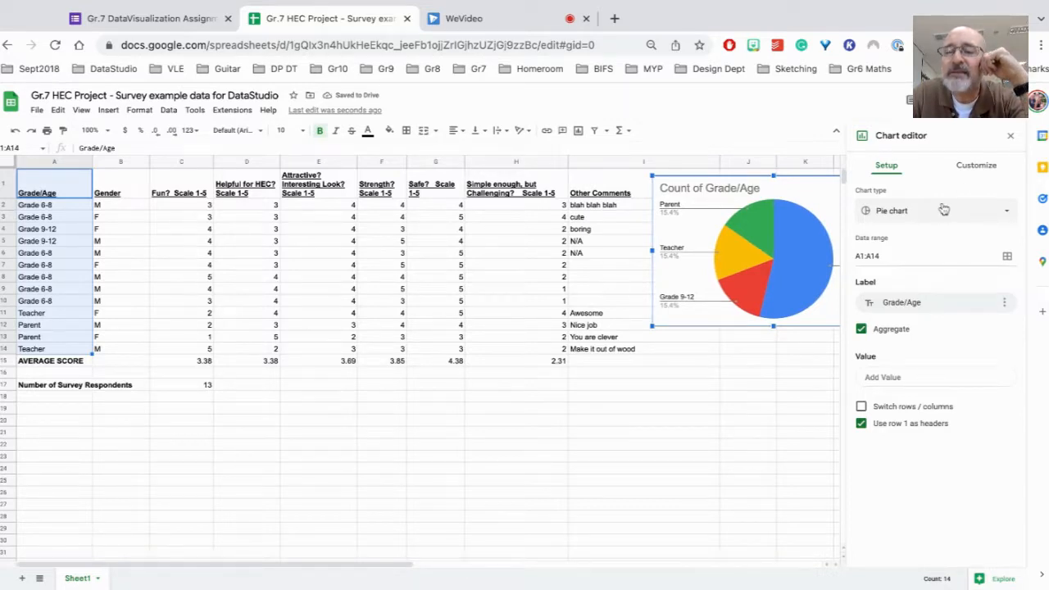
pyautogui.click(1011, 138)
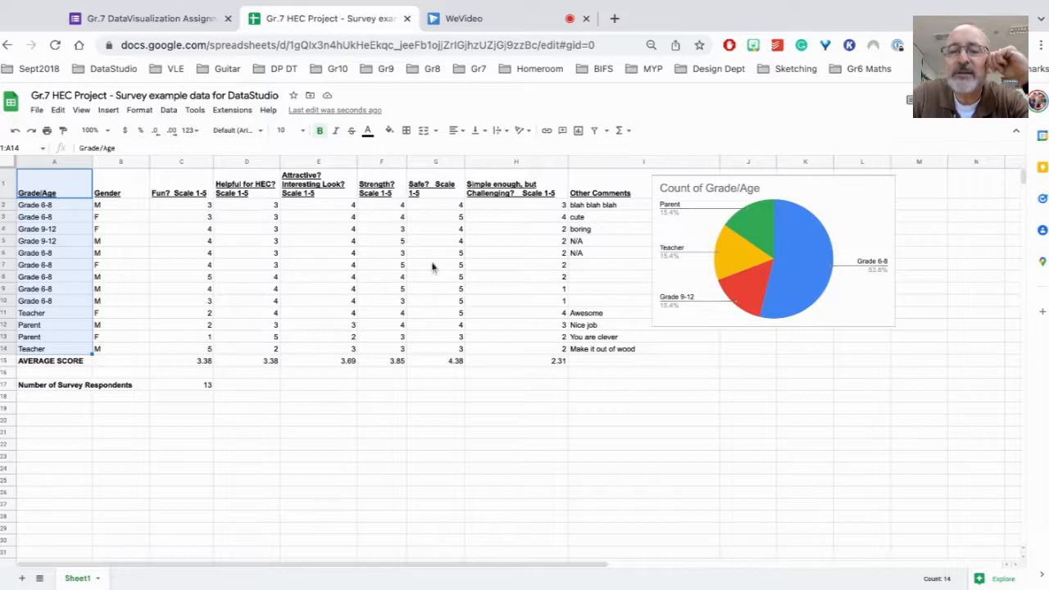
# Step: Insert a pie chart of the Gender data in B1:B14
pyautogui.click(125, 290)
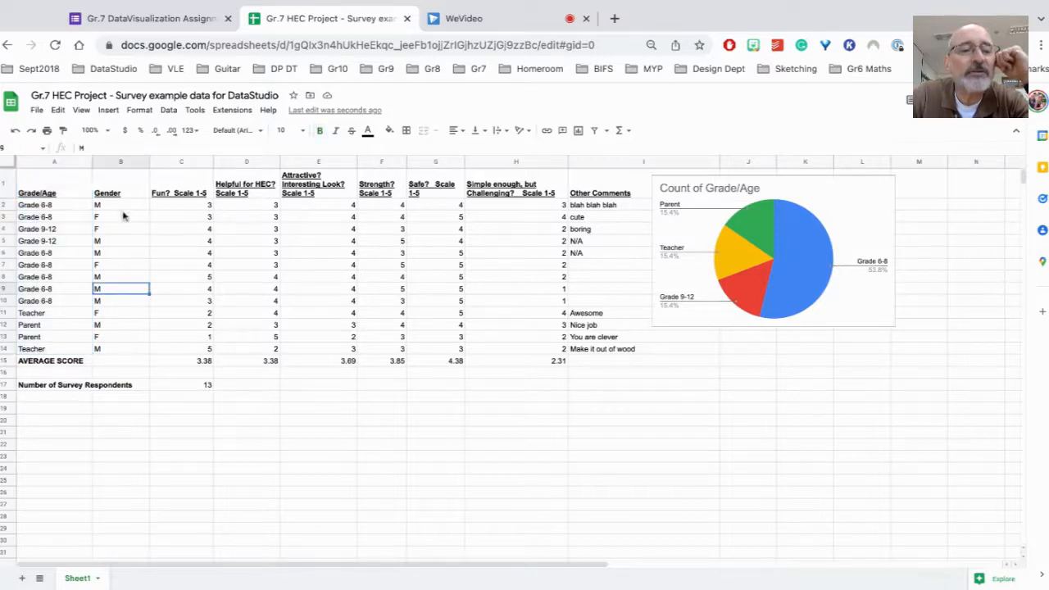
pyautogui.moveTo(116, 182); pyautogui.dragTo(121, 350)
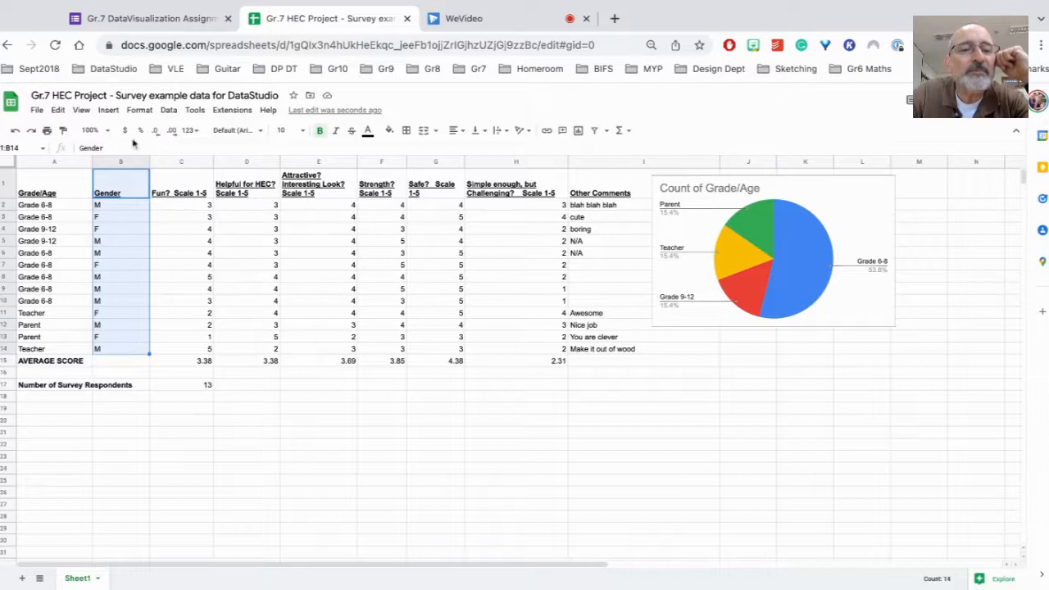
pyautogui.click(109, 111)
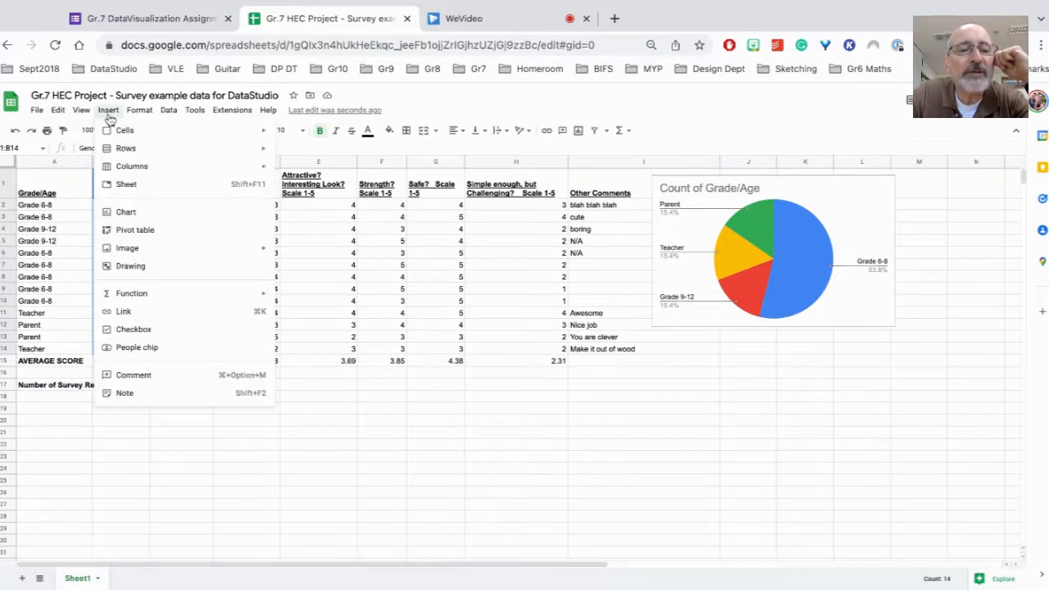
pyautogui.click(127, 213)
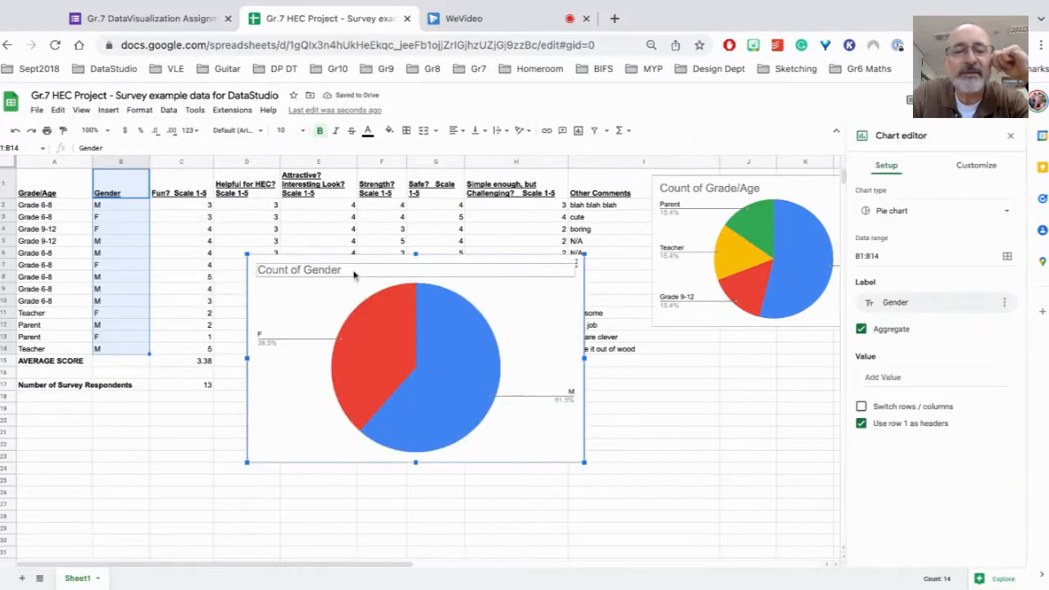
# Step: Shrink the Gender pie chart to sit directly below the Grade/Age chart, match that chart's width, and make it slightly taller
pyautogui.moveTo(246, 254); pyautogui.dragTo(667, 368)
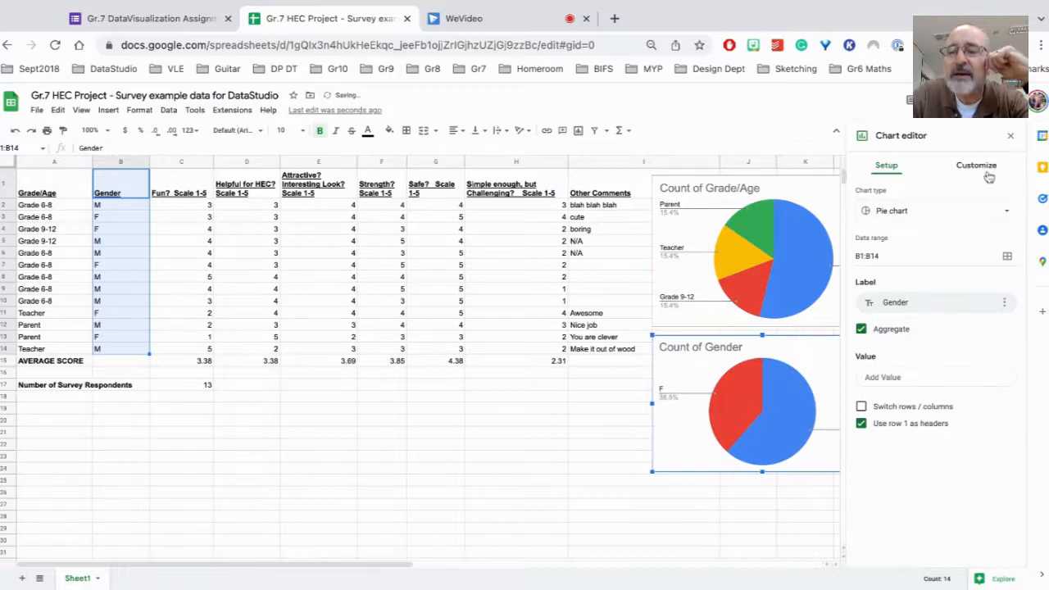
pyautogui.click(1010, 135)
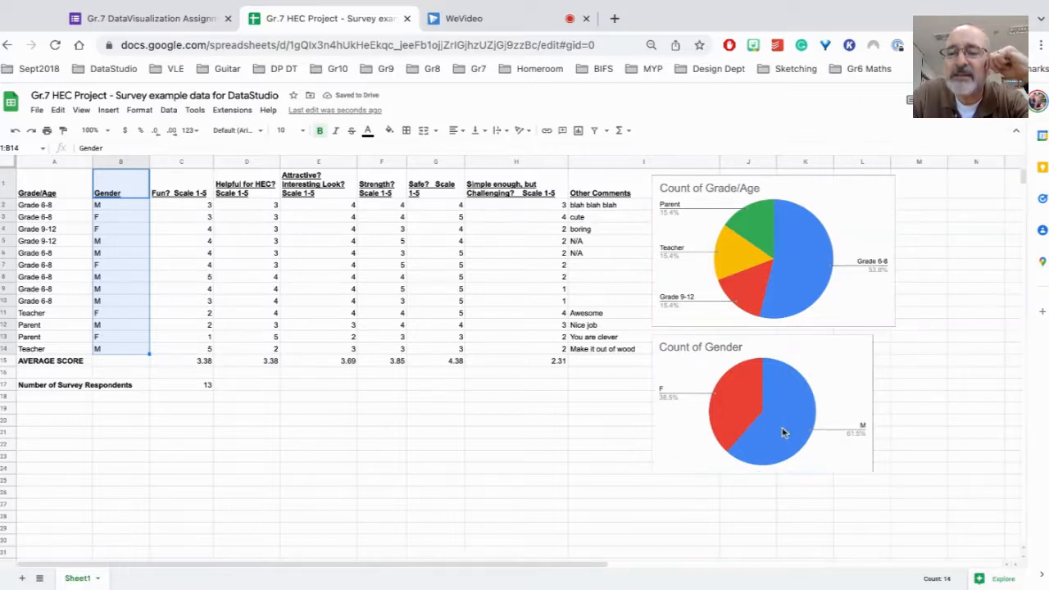
pyautogui.click(865, 344)
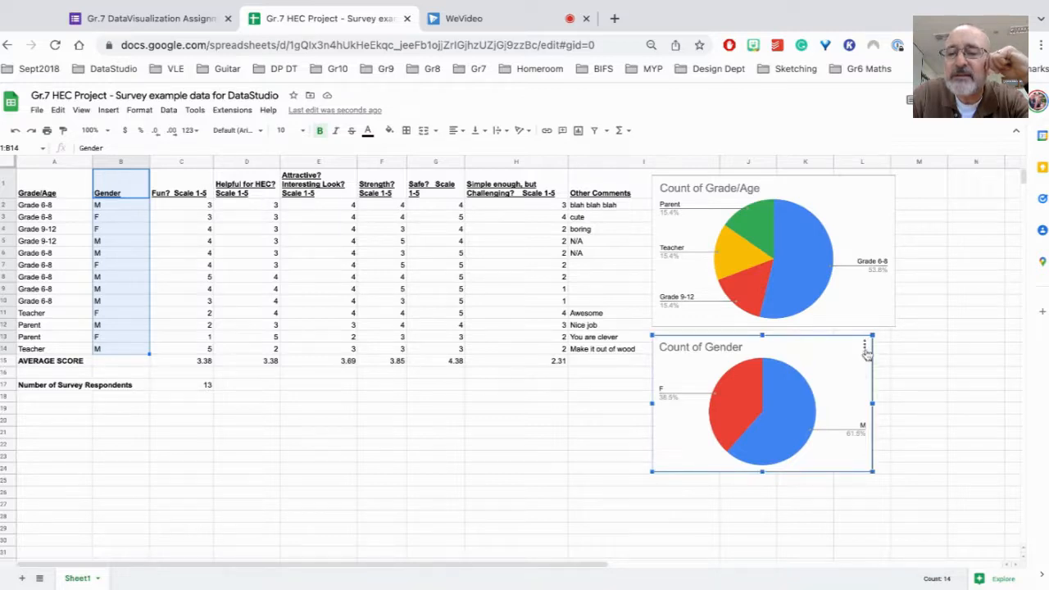
pyautogui.moveTo(873, 403); pyautogui.dragTo(894, 403)
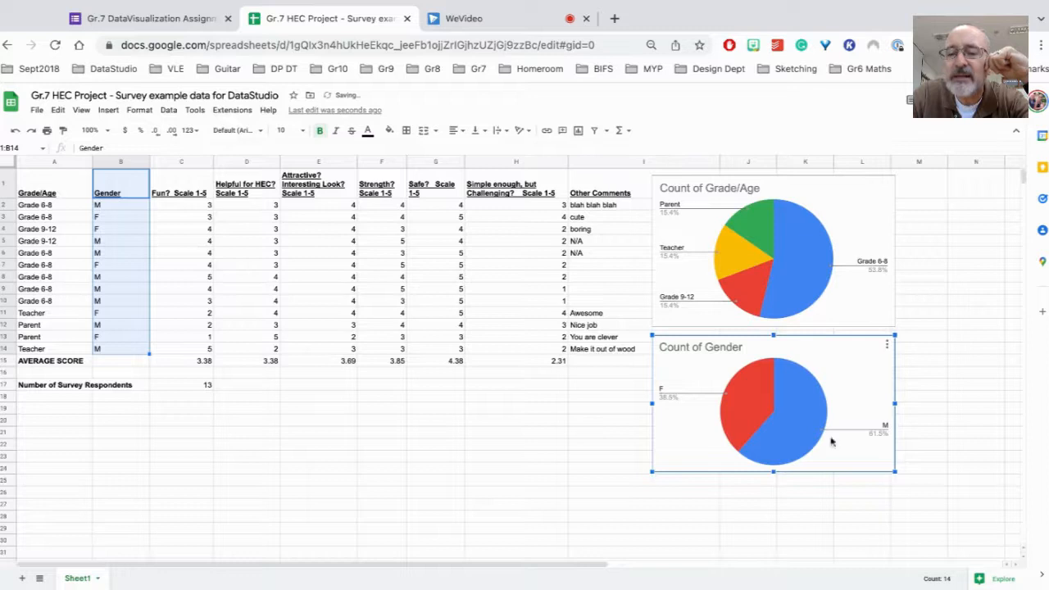
pyautogui.moveTo(773, 472); pyautogui.dragTo(773, 482)
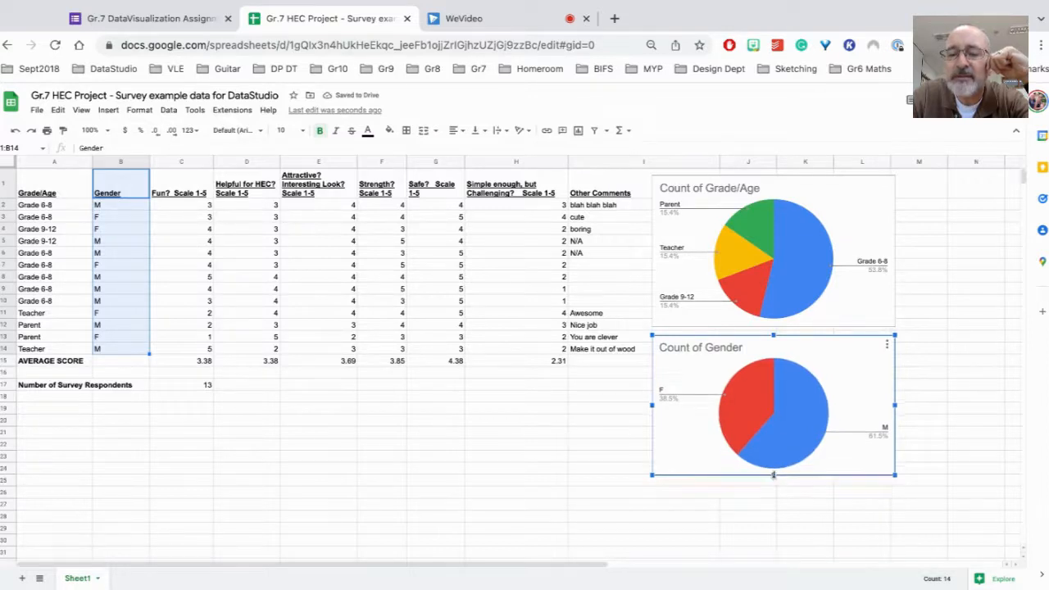
# Step: Narrow the "Simple enough, but Challenging?" column so its heading wraps onto three lines
pyautogui.click(498, 436)
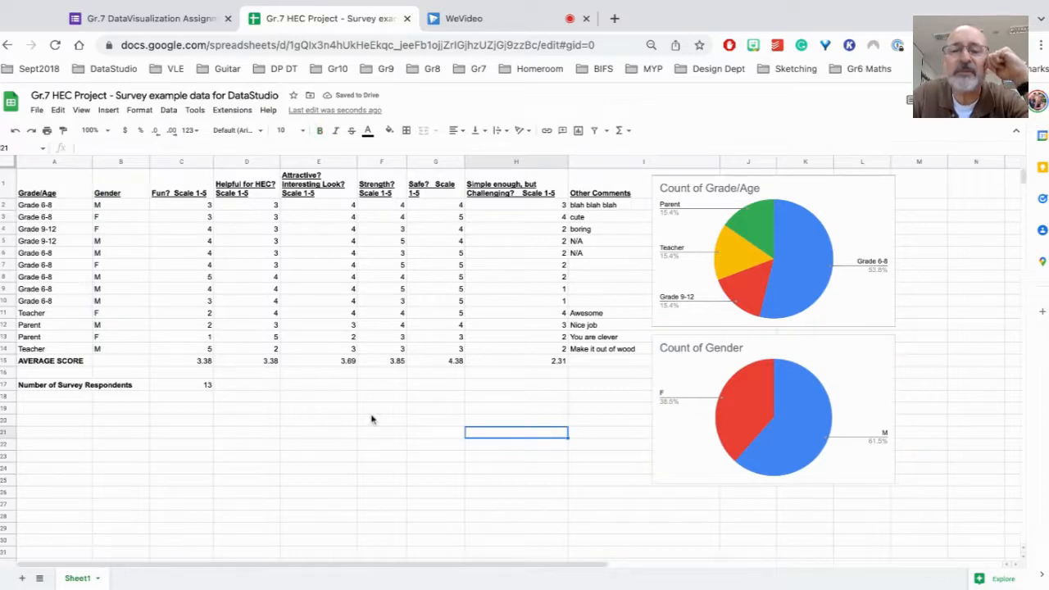
pyautogui.click(98, 438)
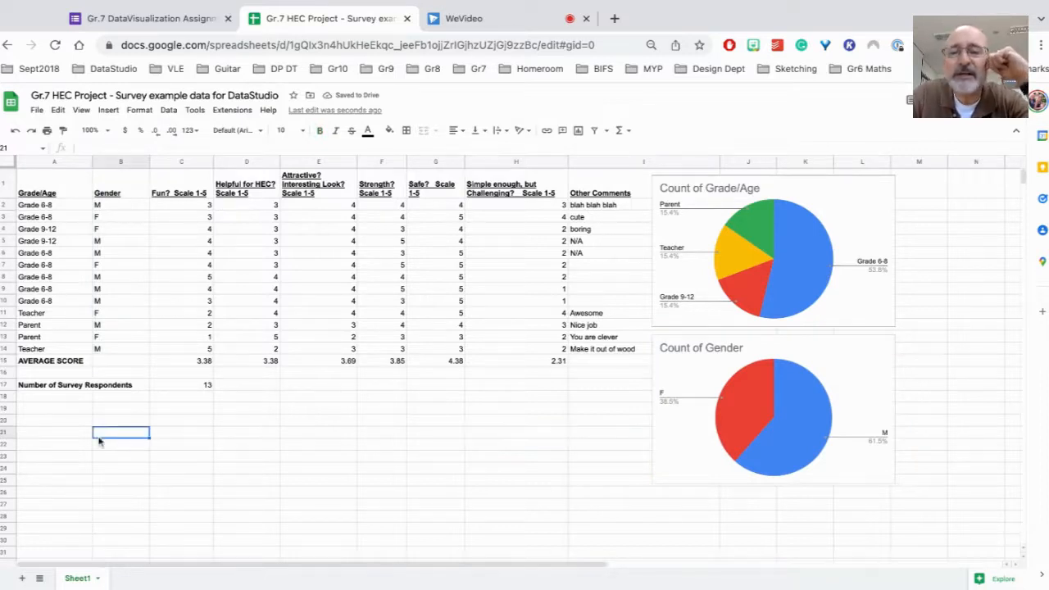
pyautogui.click(64, 413)
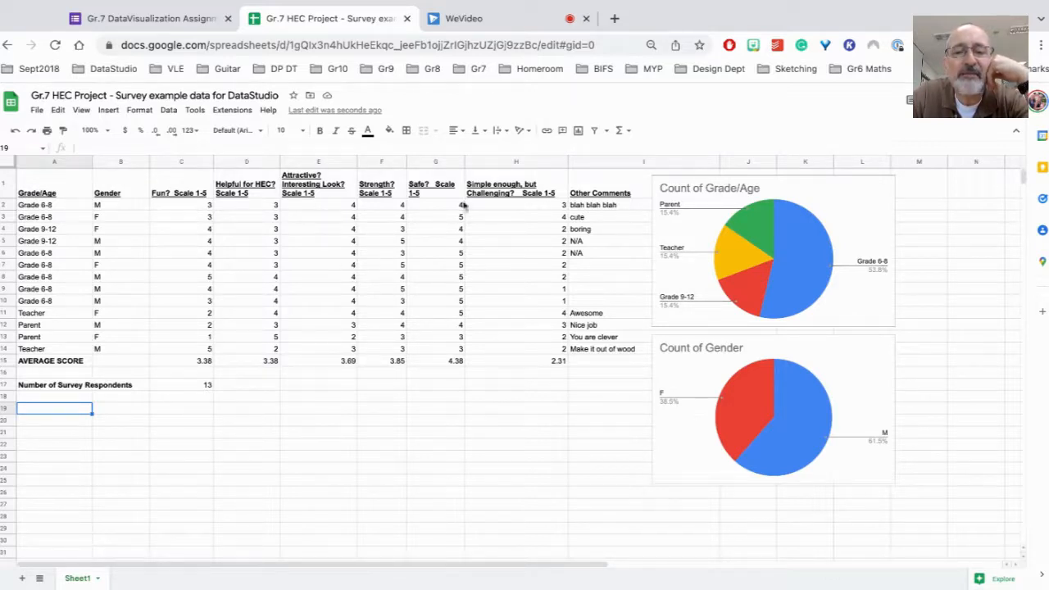
pyautogui.moveTo(568, 162); pyautogui.dragTo(535, 162)
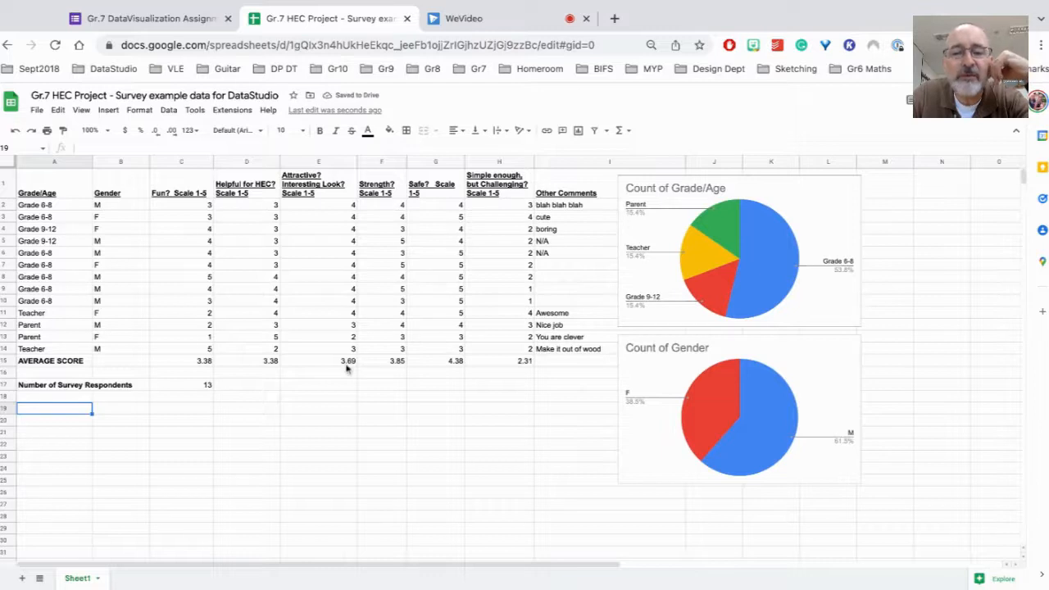
# Step: Shrink the Grade/Age and Gender pie charts to matching sizes and place them side by side near the top of the sheet
pyautogui.click(662, 192)
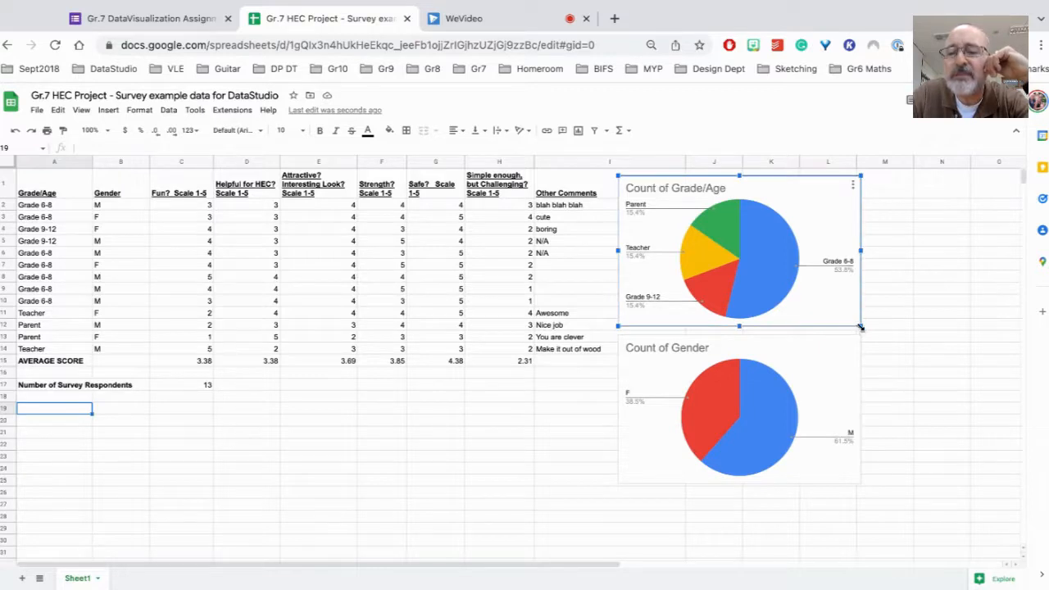
pyautogui.moveTo(861, 328); pyautogui.dragTo(809, 294)
pyautogui.click(663, 368)
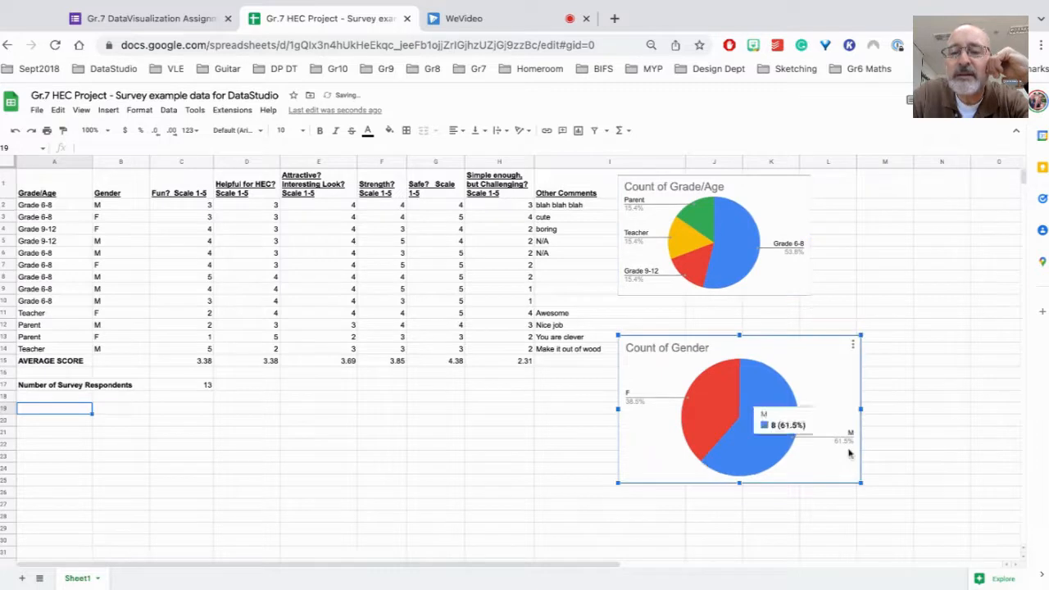
pyautogui.moveTo(861, 484); pyautogui.dragTo(809, 450)
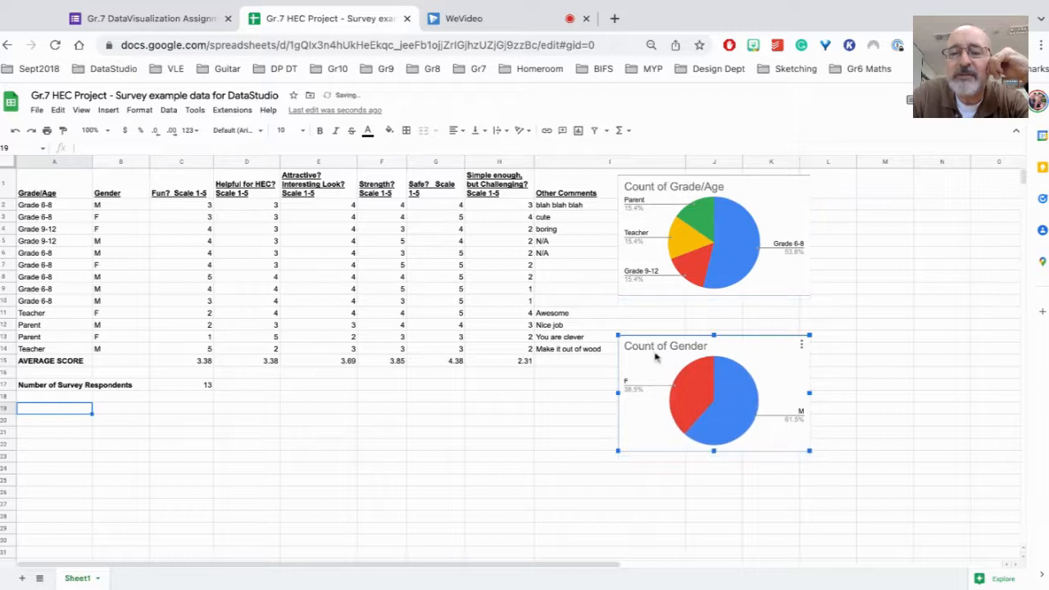
pyautogui.moveTo(654, 355); pyautogui.dragTo(852, 196)
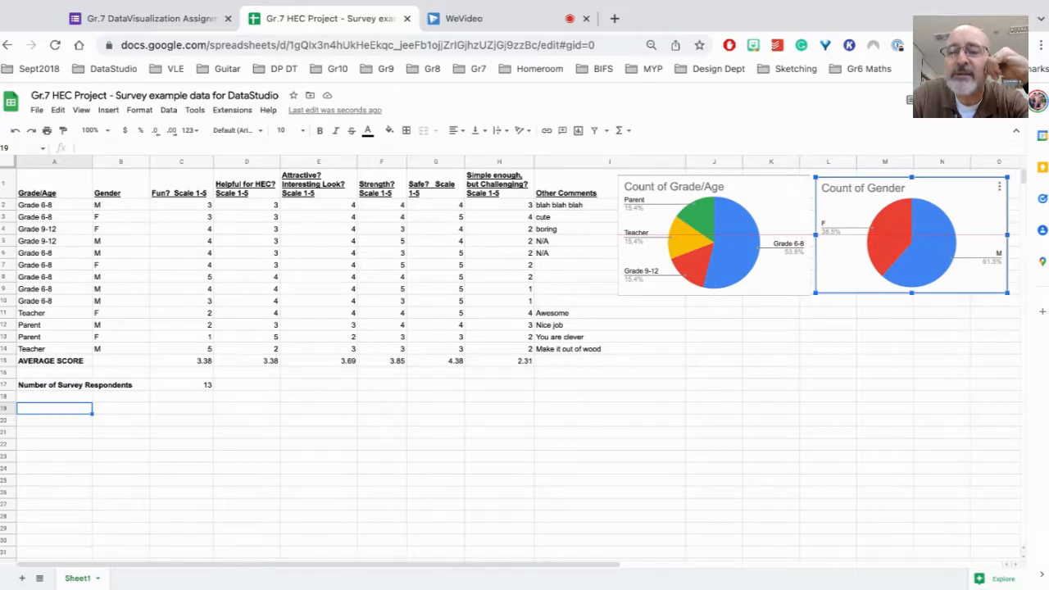
pyautogui.click(637, 342)
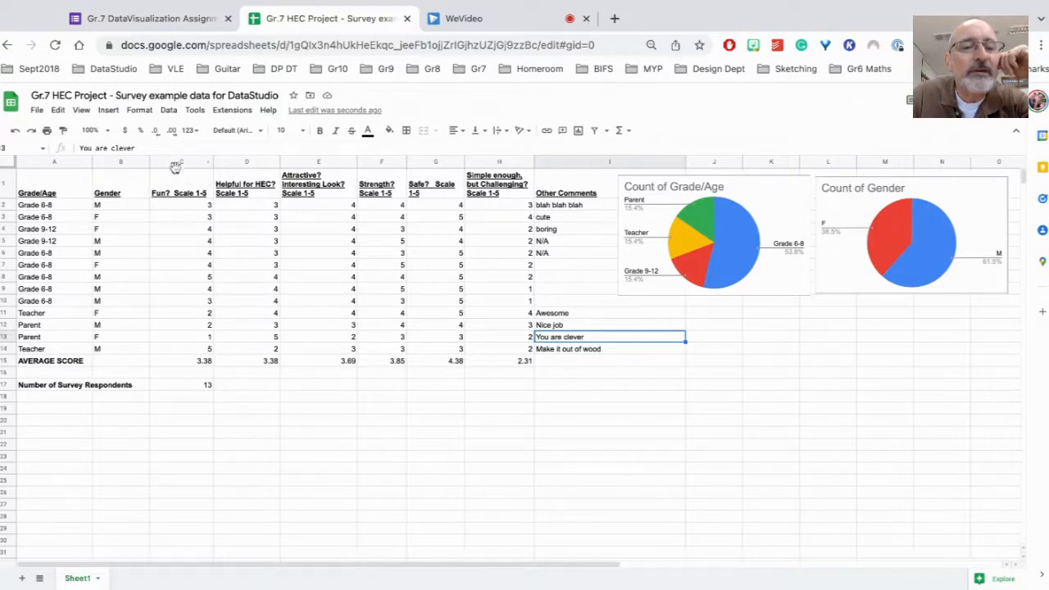
# Step: Insert a column chart of the Gender and Fun? Scale 1-5 data in B1:C14
pyautogui.click(174, 163)
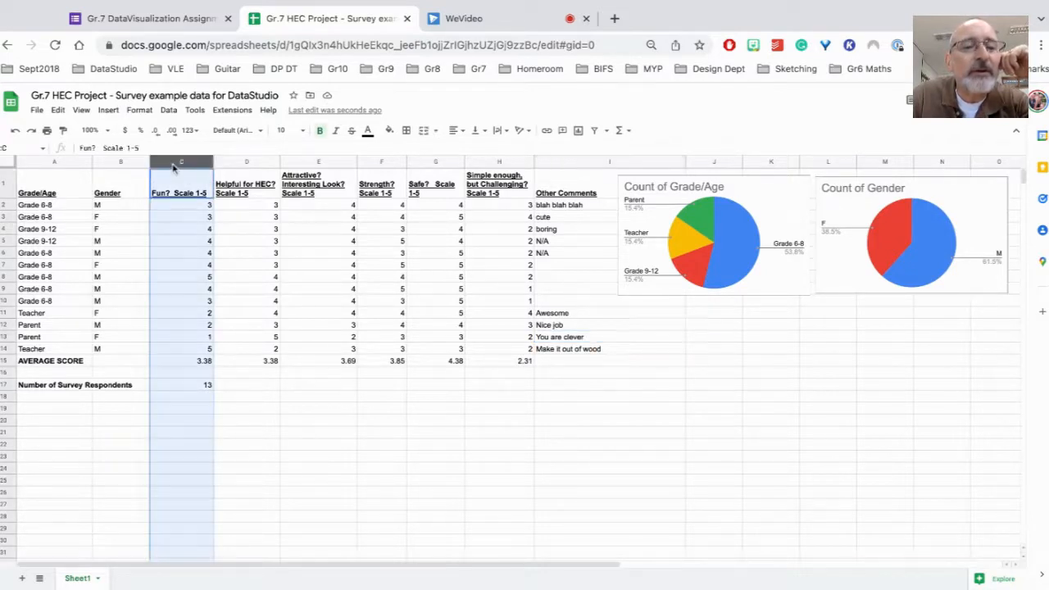
pyautogui.click(3, 205)
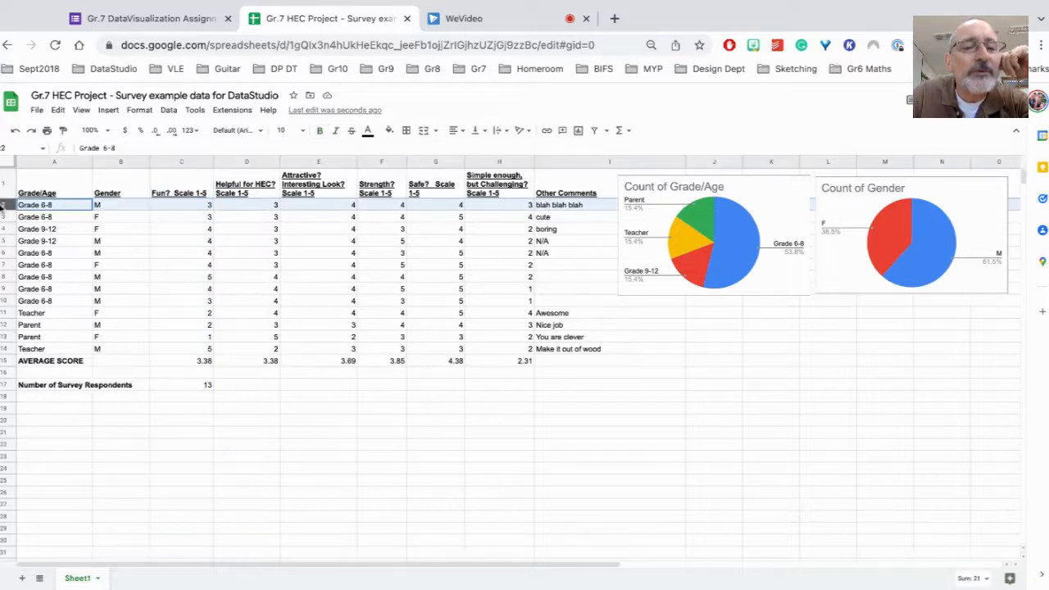
pyautogui.click(175, 264)
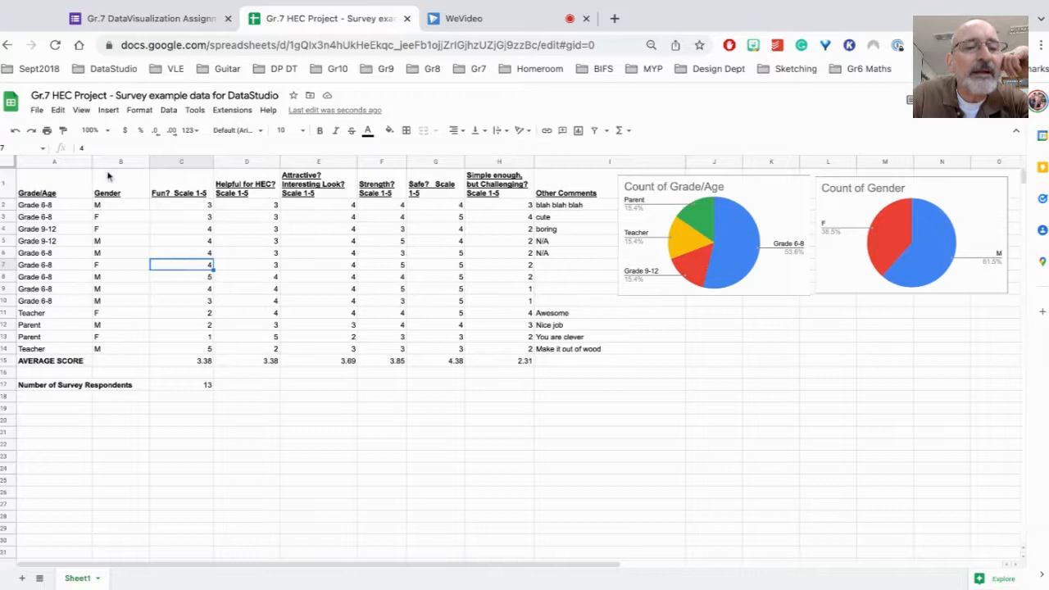
pyautogui.moveTo(108, 176); pyautogui.dragTo(181, 348)
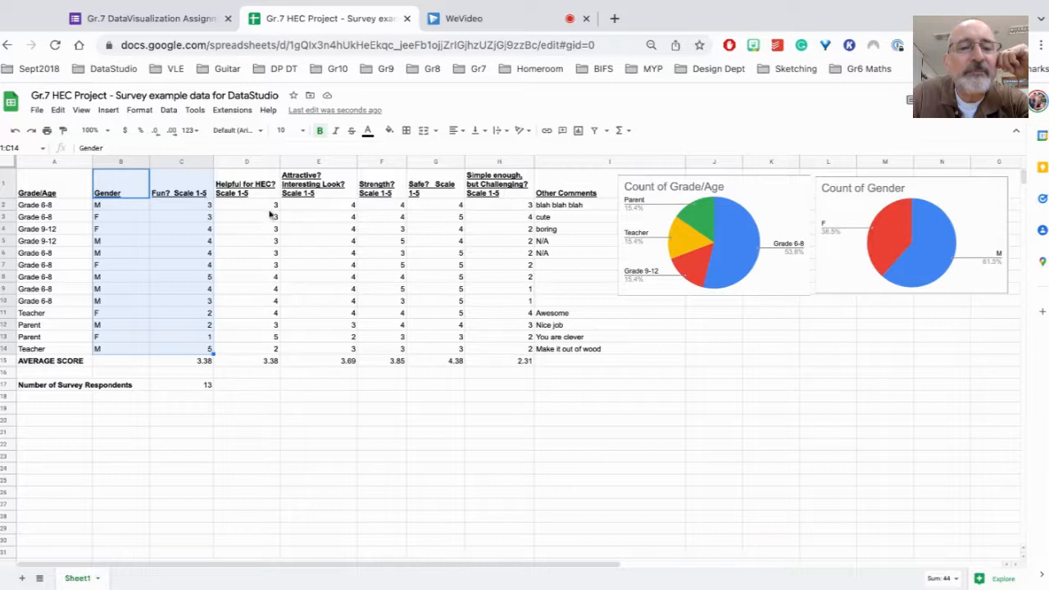
pyautogui.click(108, 112)
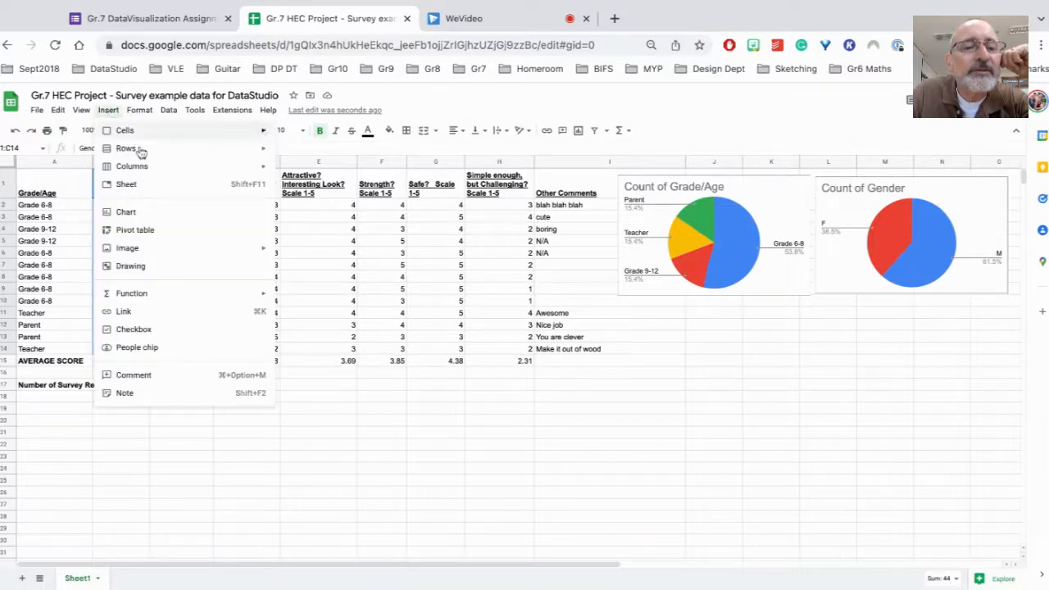
pyautogui.click(165, 215)
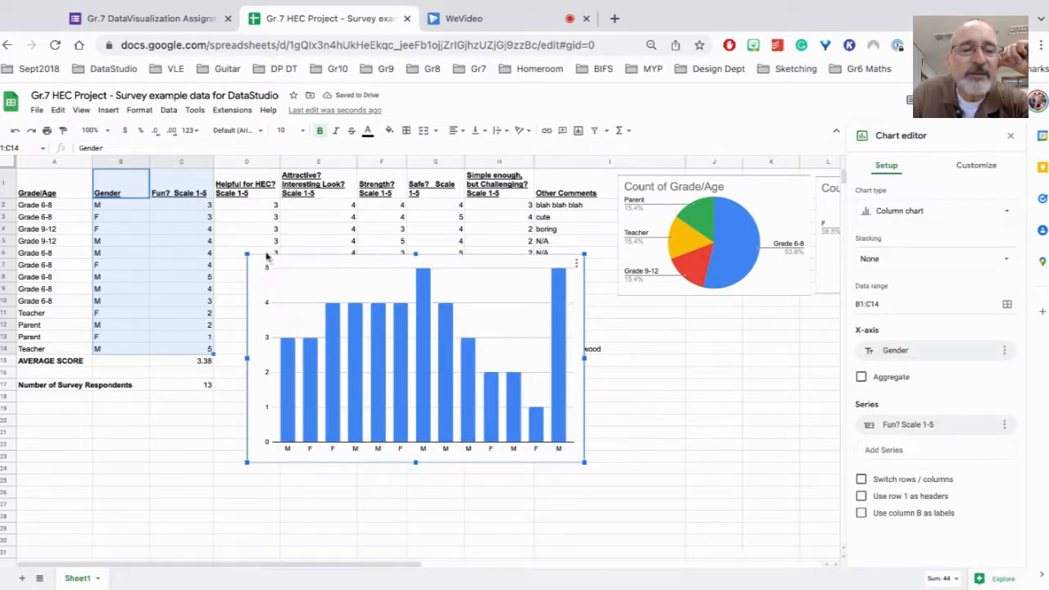
# Step: Shrink the column chart, place it just below the Number of Survey Respondents row, and close the chart editor
pyautogui.moveTo(247, 253); pyautogui.dragTo(135, 413)
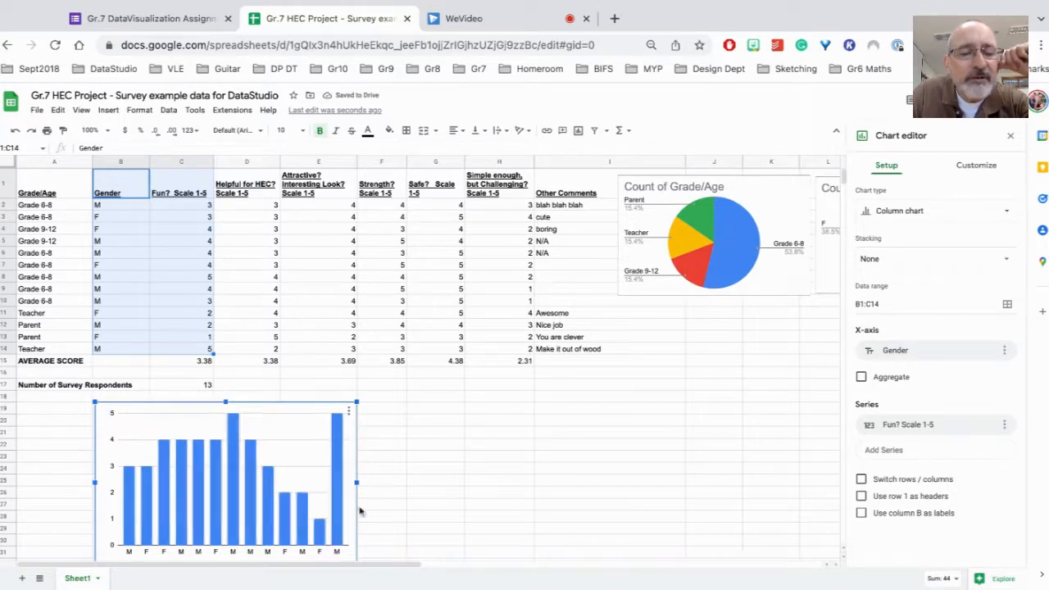
pyautogui.click(418, 424)
pyautogui.click(293, 420)
pyautogui.moveTo(293, 420); pyautogui.dragTo(293, 416)
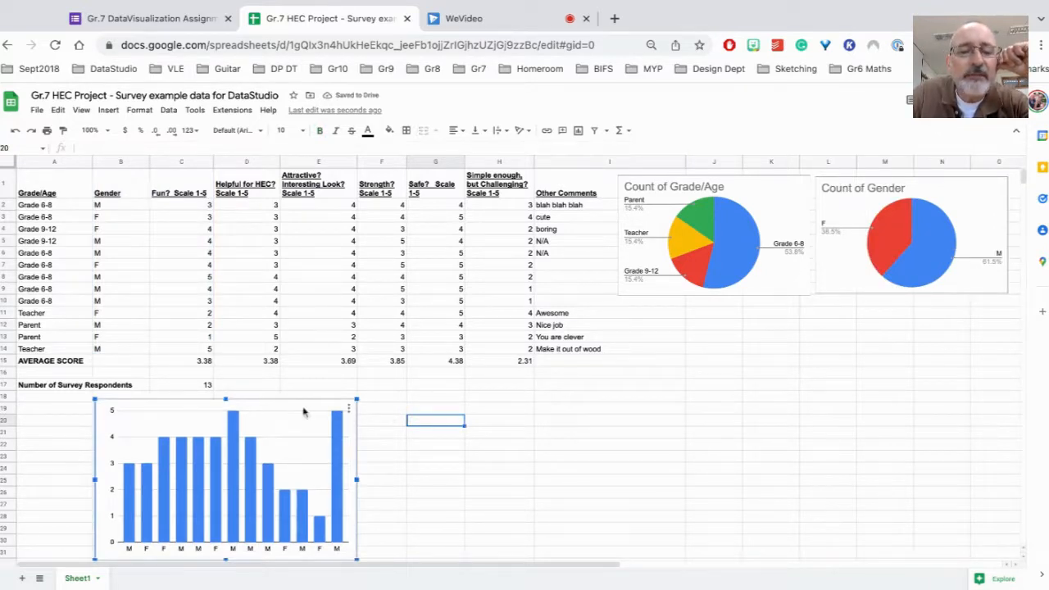
# Step: Reopen the column chart for editing and set its title to "Is My Product Fun?"
pyautogui.click(349, 408)
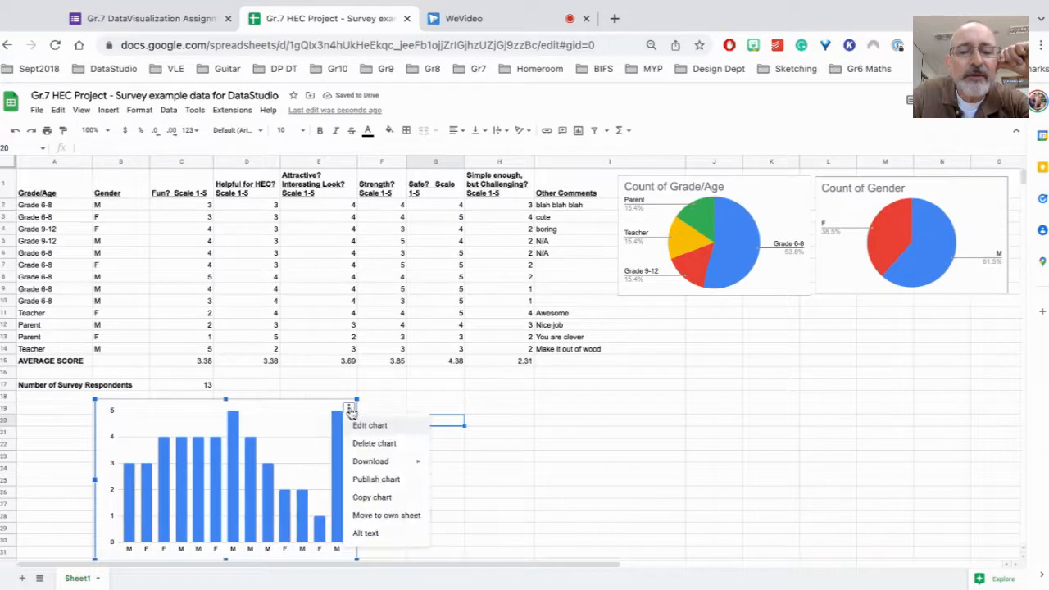
pyautogui.click(367, 425)
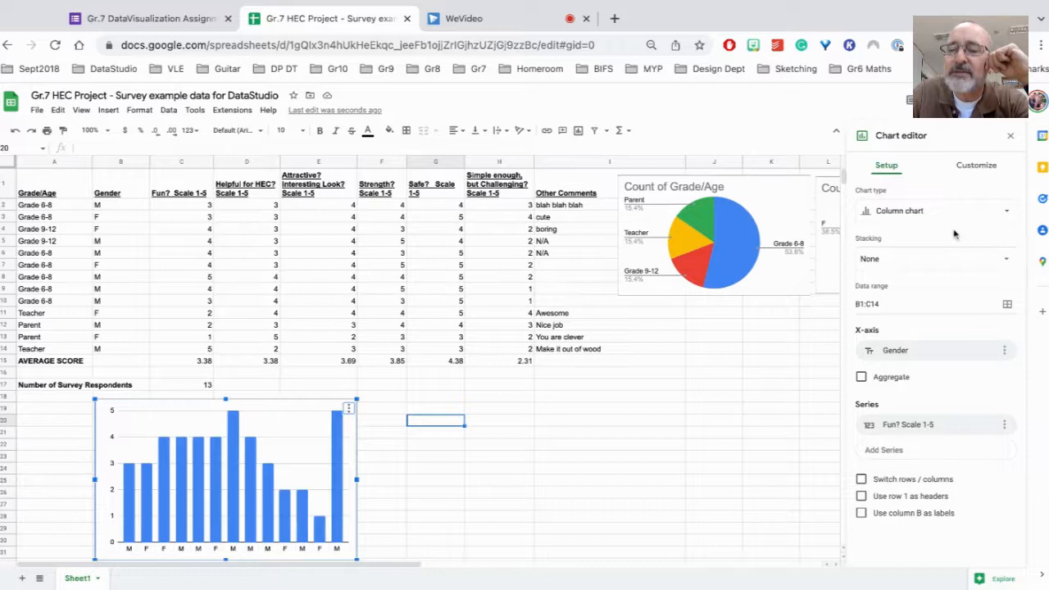
pyautogui.click(968, 177)
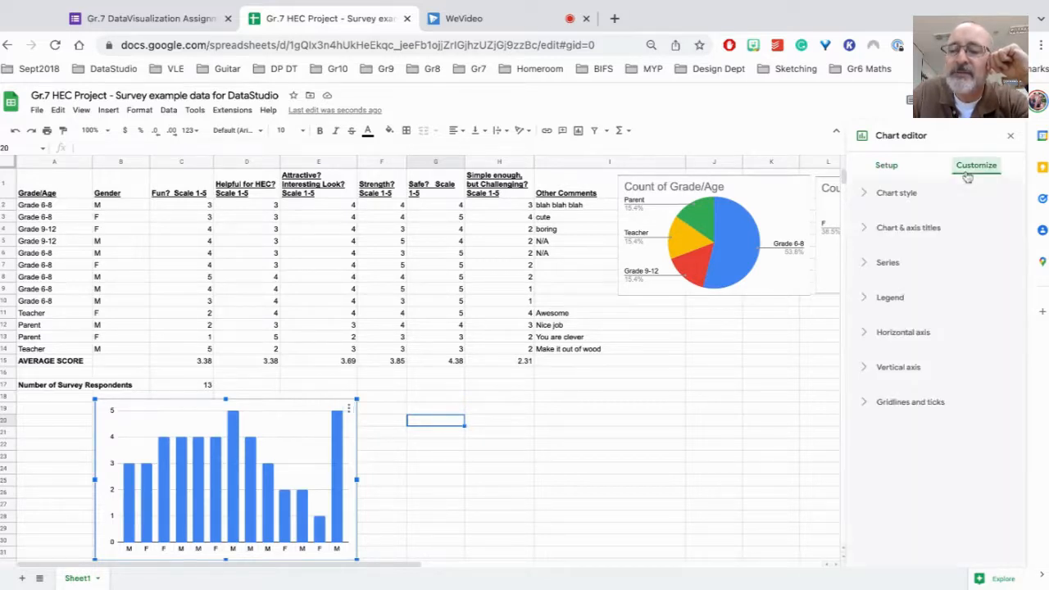
pyautogui.click(868, 232)
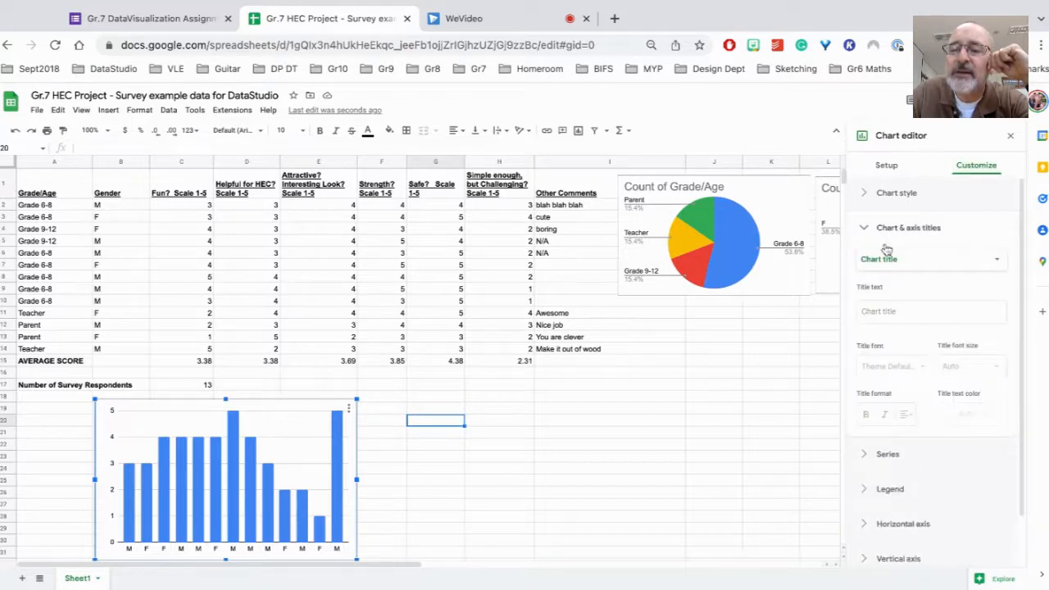
pyautogui.click(886, 312)
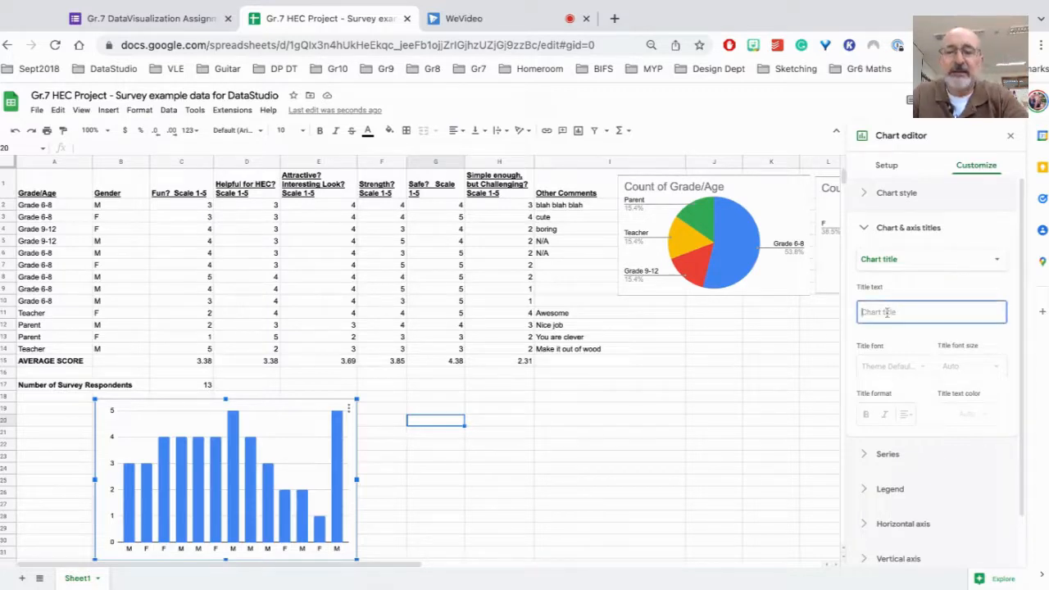
pyautogui.write('Is My Product Fun?')
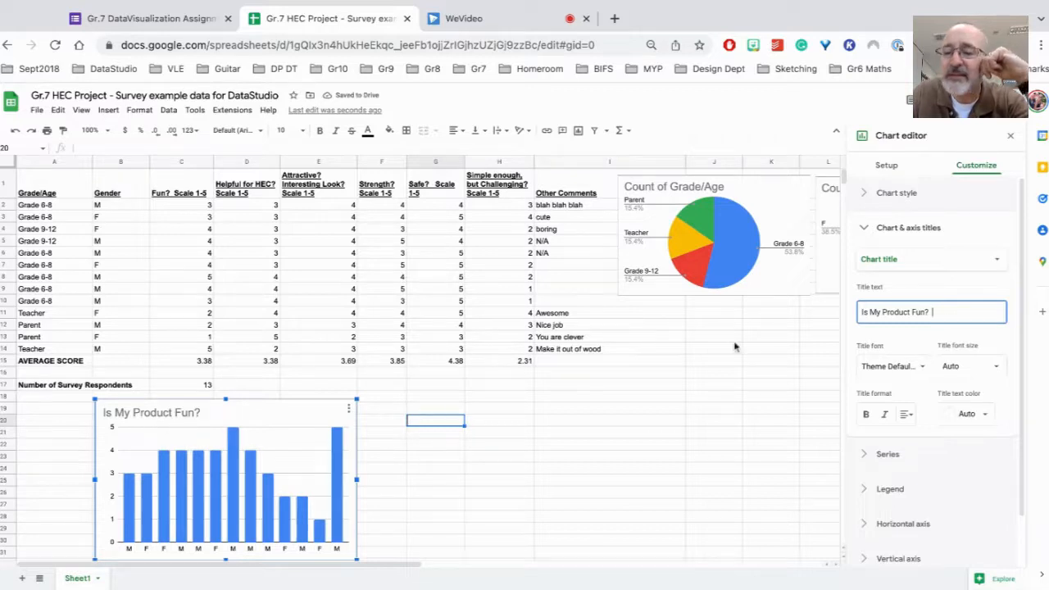
# Step: Set the column chart's vertical axis title to "Likert Scale (1-5)"
pyautogui.click(901, 262)
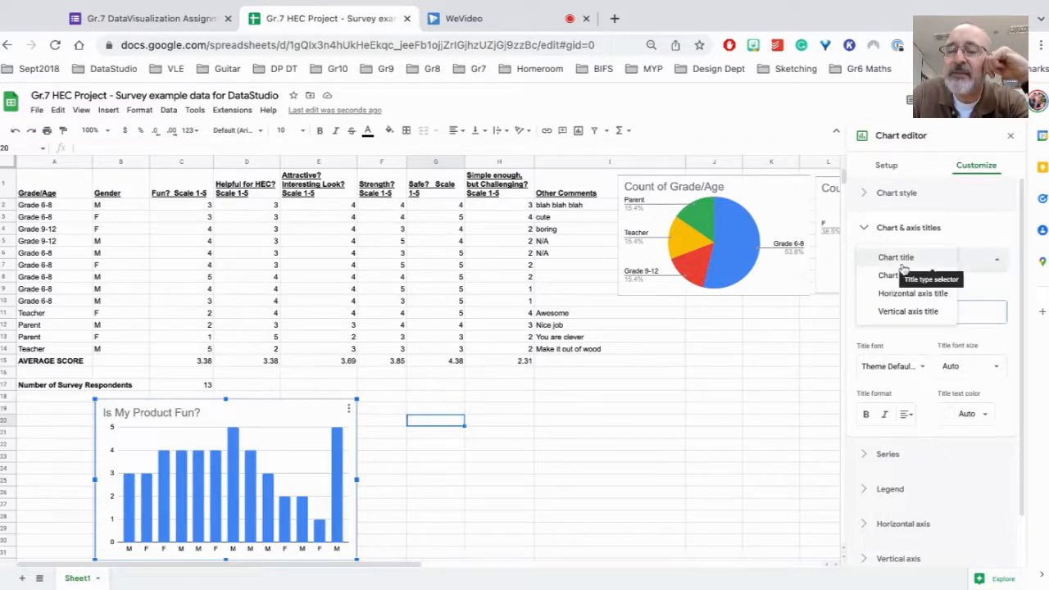
pyautogui.click(899, 315)
pyautogui.click(931, 310)
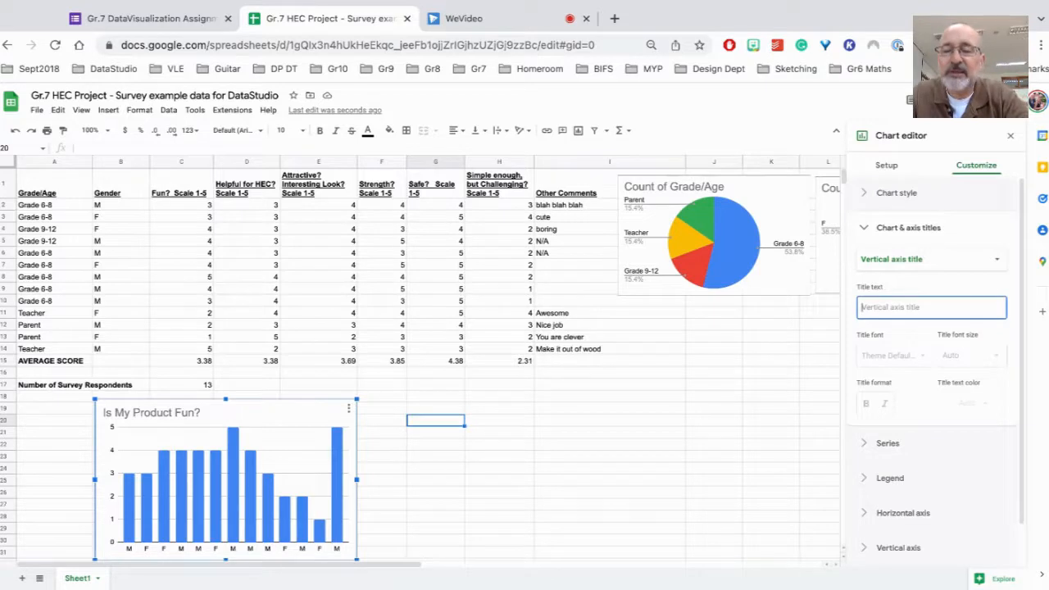
pyautogui.write('Likert S')
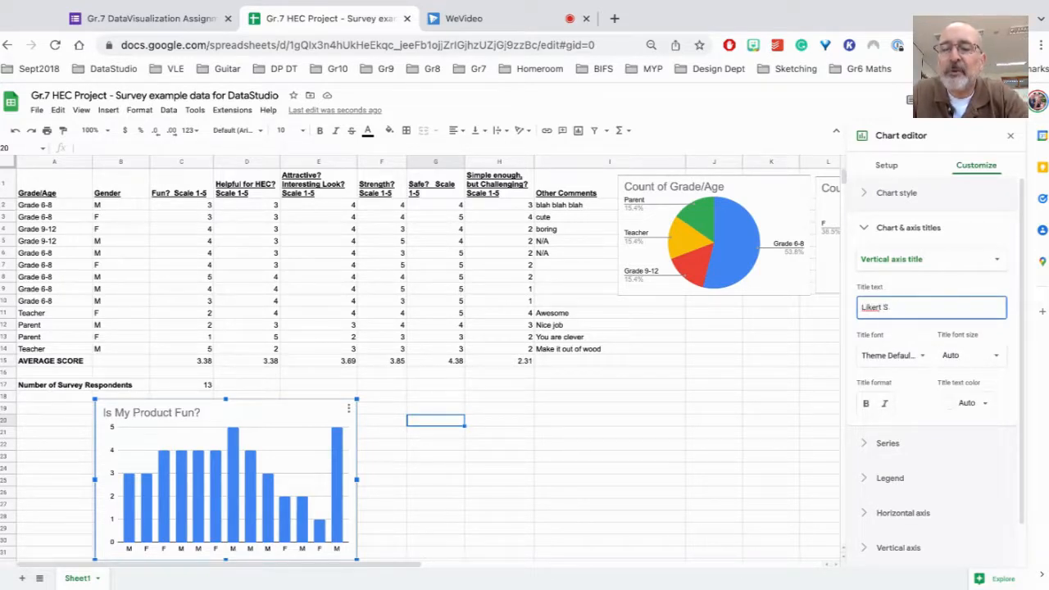
pyautogui.write('cale (1-5')
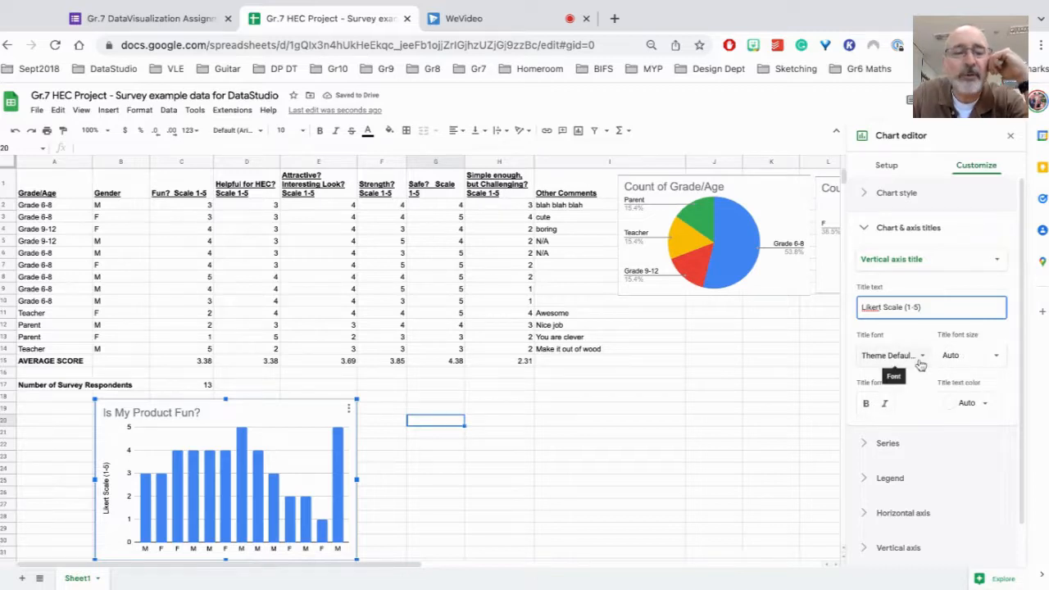
# Step: Make the "Is My Product Fun?" chart title bold
pyautogui.click(893, 260)
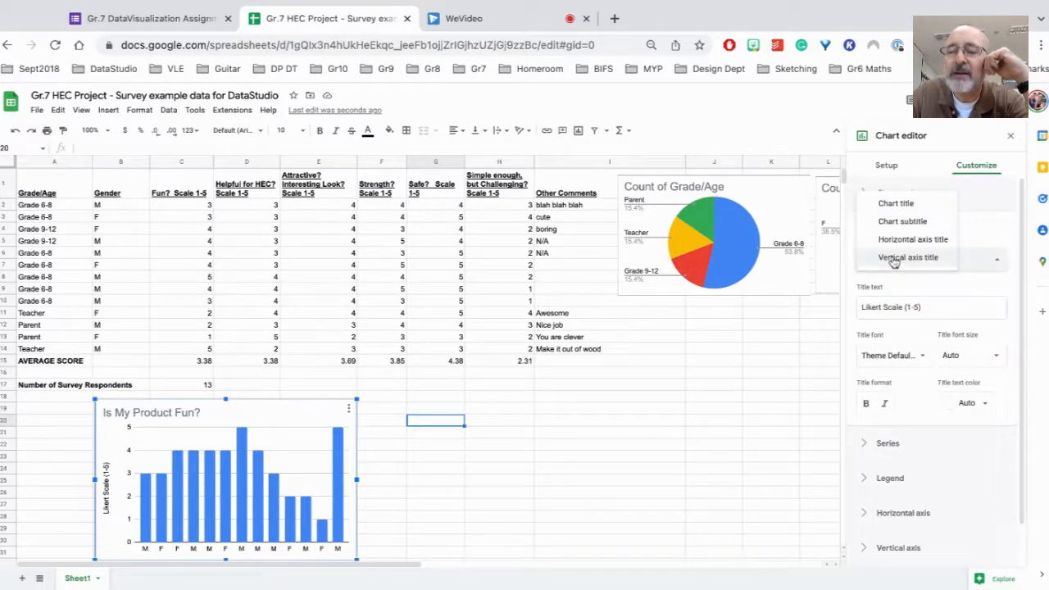
pyautogui.click(895, 204)
pyautogui.click(865, 416)
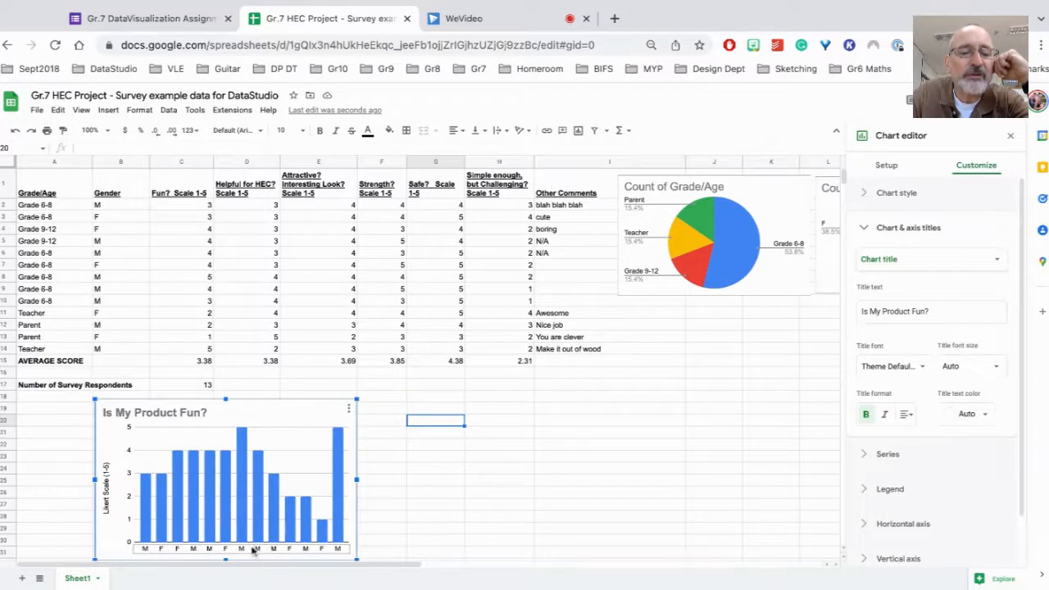
# Step: Set the column chart's horizontal axis title to "Gender" and close the chart editor
pyautogui.click(898, 260)
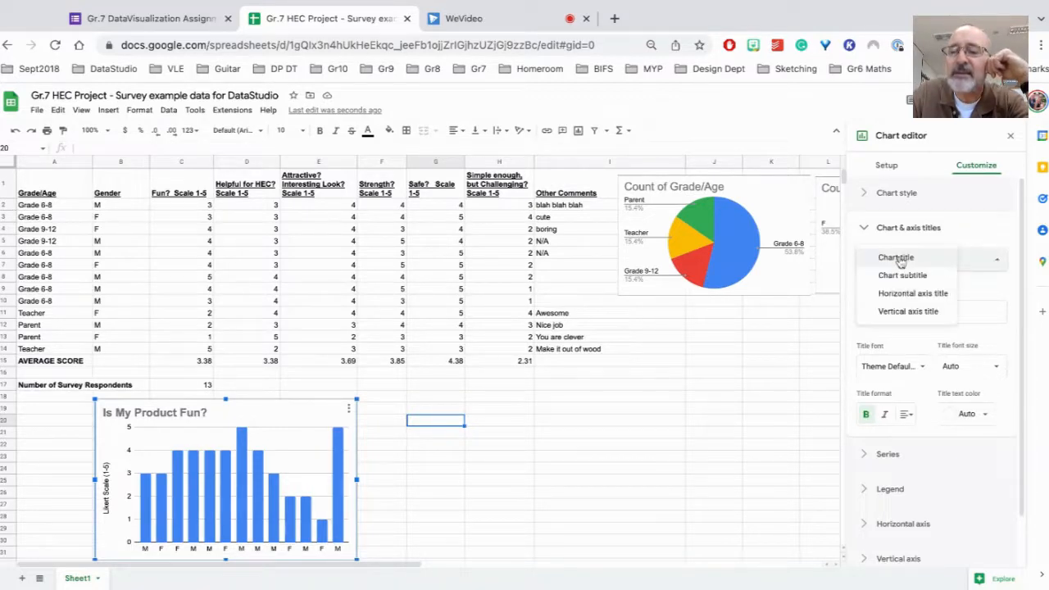
pyautogui.click(903, 294)
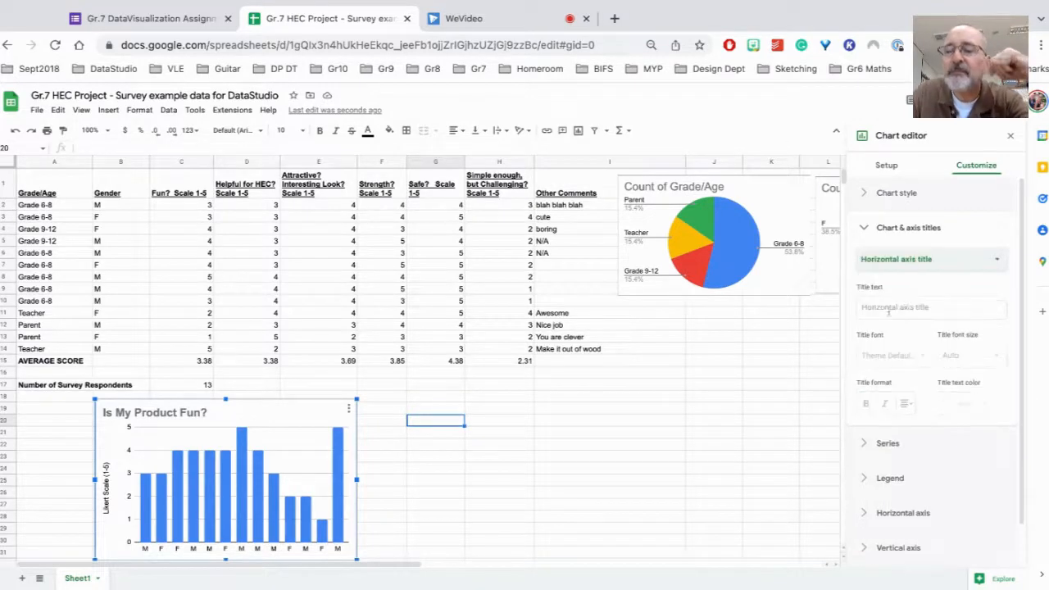
pyautogui.click(888, 311)
pyautogui.write('Gender')
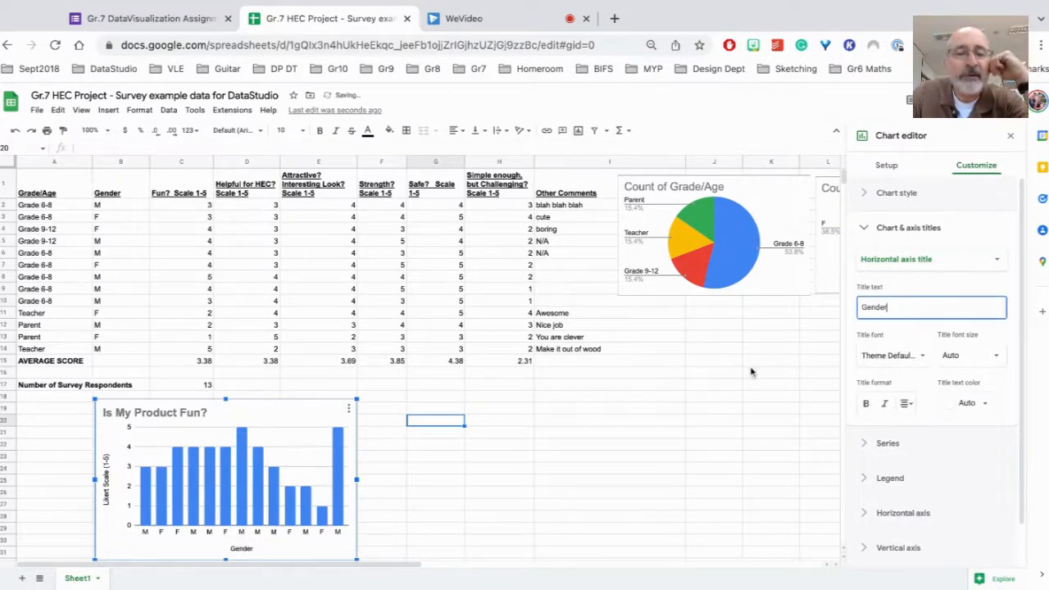
pyautogui.click(750, 372)
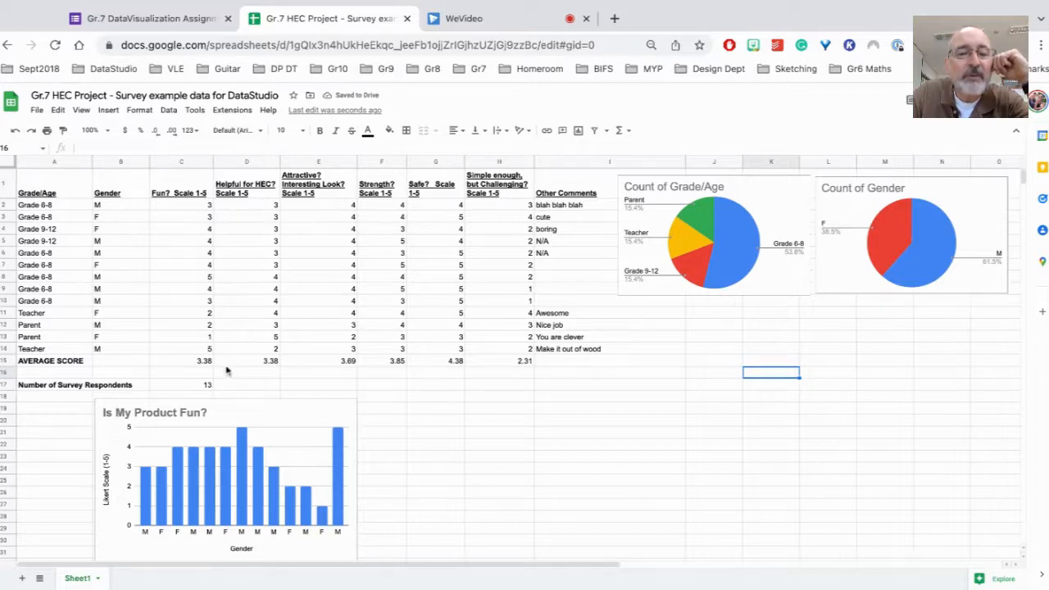
pyautogui.click(123, 349)
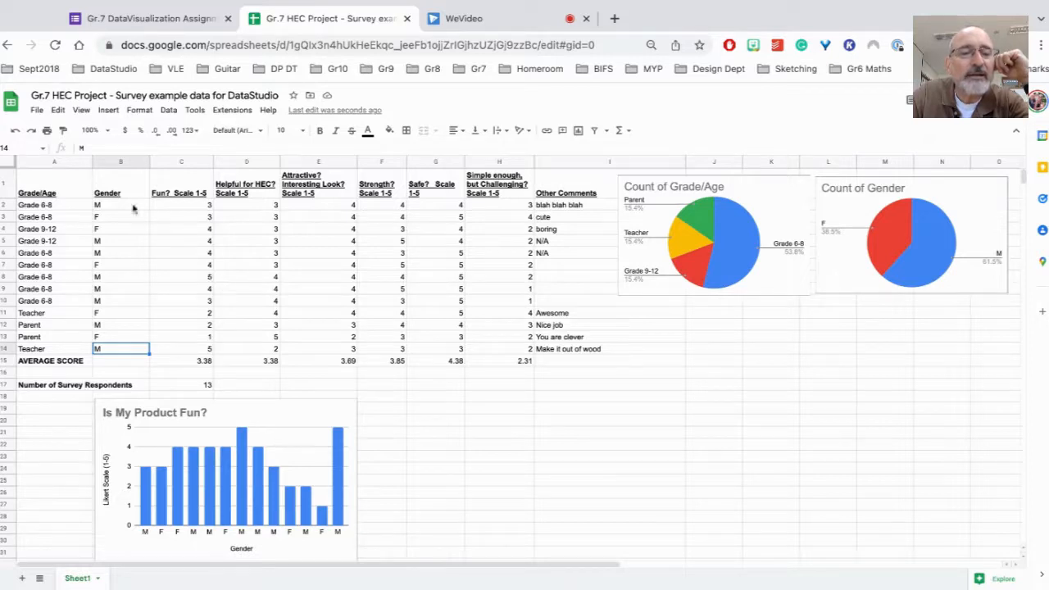
pyautogui.click(105, 161)
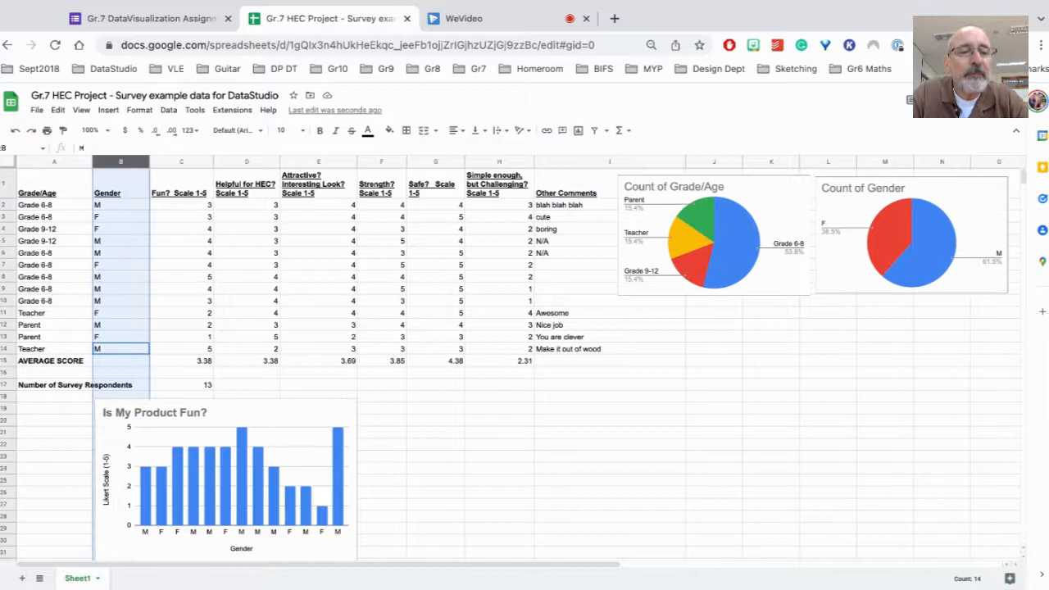
pyautogui.click(120, 229)
pyautogui.click(104, 185)
pyautogui.hotkey('shift', 'Down')
pyautogui.hotkey('shift', 'Down')
pyautogui.hotkey('shift', 'Down')
pyautogui.hotkey('shift', 'Down')
pyautogui.hotkey('shift', 'Down')
pyautogui.hotkey('shift', 'Down')
pyautogui.hotkey('shift', 'Down')
pyautogui.hotkey('shift', 'Down')
pyautogui.hotkey('shift', 'Down')
pyautogui.hotkey('shift', 'Down')
pyautogui.hotkey('shift', 'Down')
pyautogui.hotkey('shift', 'Down')
pyautogui.hotkey('shift', 'Down')
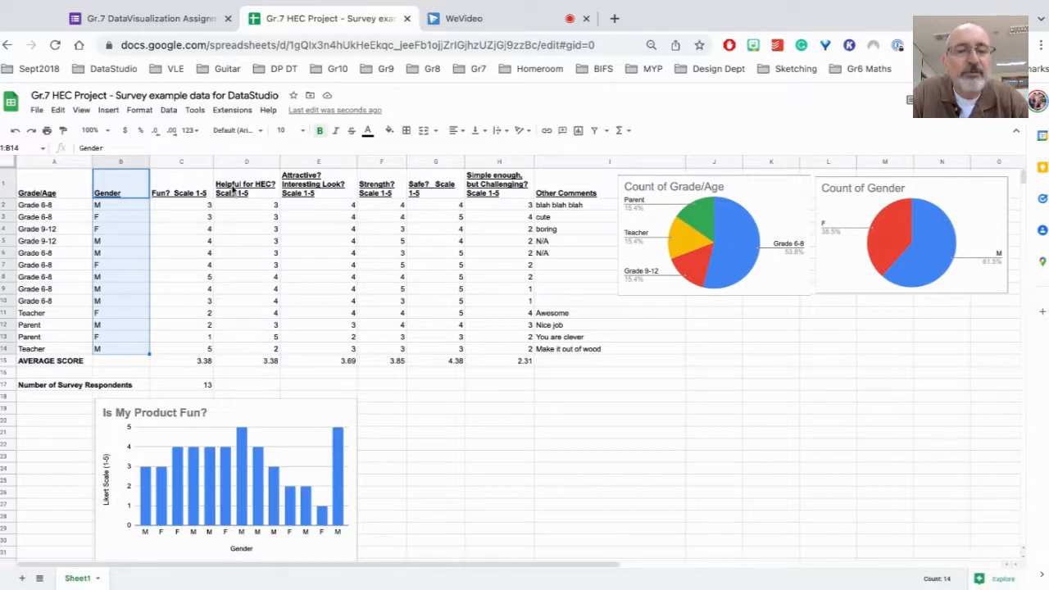
pyautogui.rightClick(229, 179)
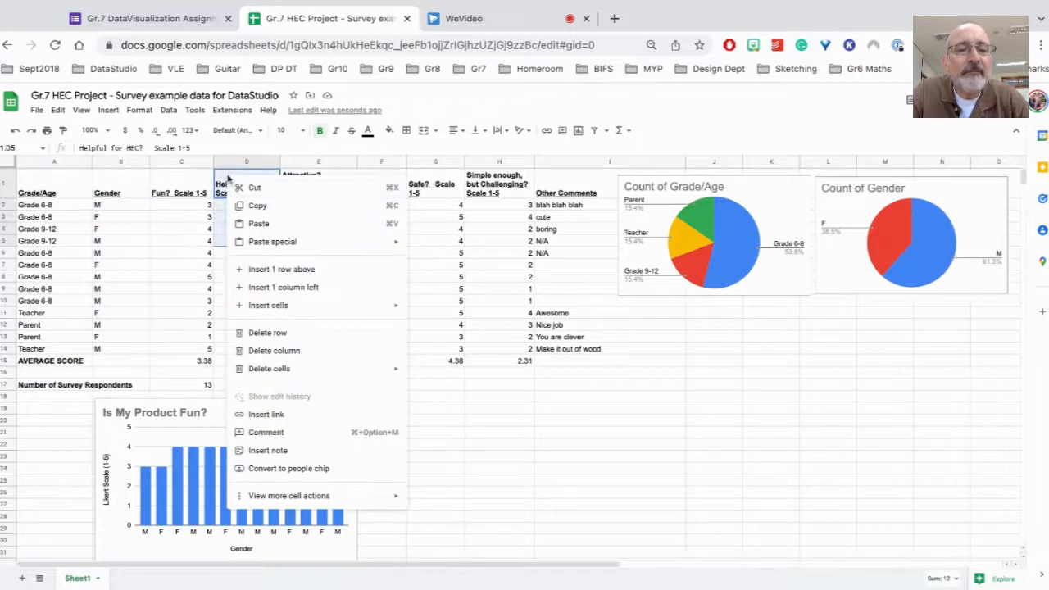
pyautogui.click(127, 234)
pyautogui.click(106, 183)
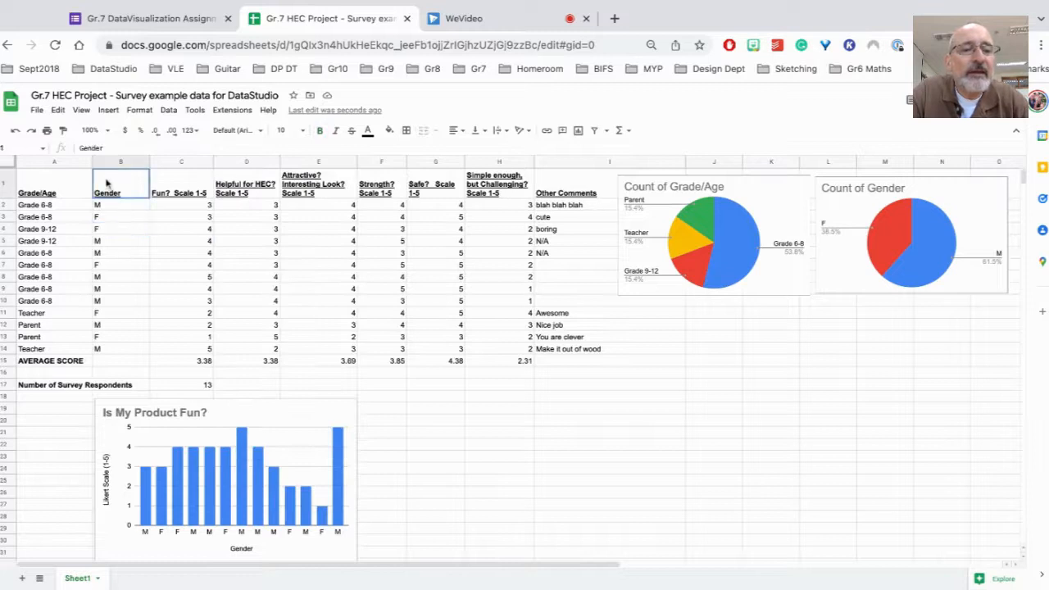
pyautogui.hotkey('shift', 'Down')
pyautogui.hotkey('shift', 'Down')
pyautogui.hotkey('shift', 'Down')
pyautogui.hotkey('shift', 'Down')
pyautogui.hotkey('shift', 'Down')
pyautogui.hotkey('shift', 'Down')
pyautogui.hotkey('shift', 'Down')
pyautogui.hotkey('shift', 'Down')
pyautogui.hotkey('shift', 'Down')
pyautogui.hotkey('shift', 'Down')
pyautogui.hotkey('shift', 'Down')
pyautogui.hotkey('shift', 'Down')
pyautogui.hotkey('shift', 'Down')
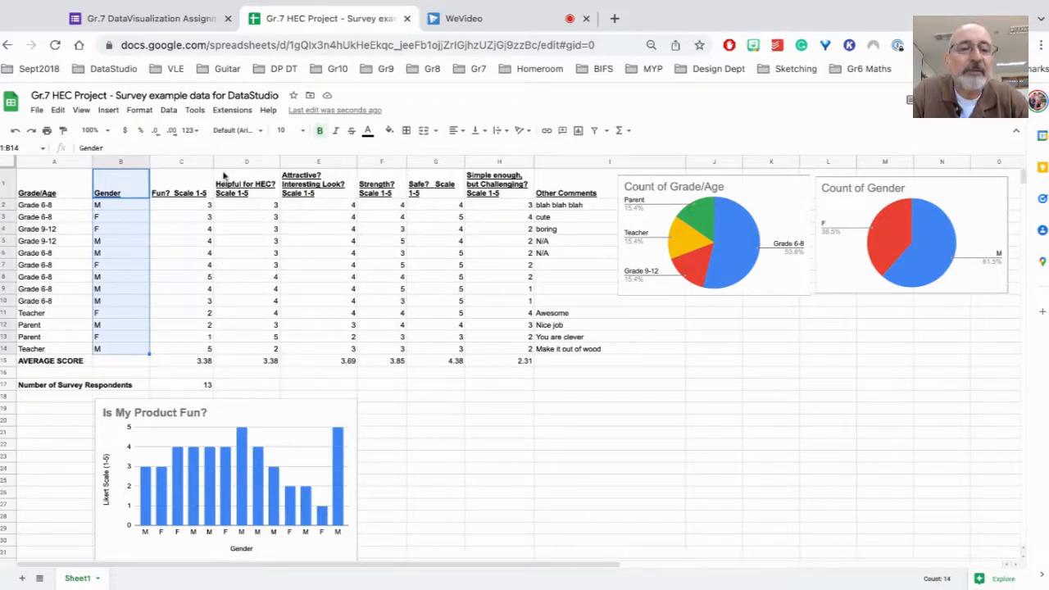
pyautogui.moveTo(224, 175); pyautogui.dragTo(222, 267)
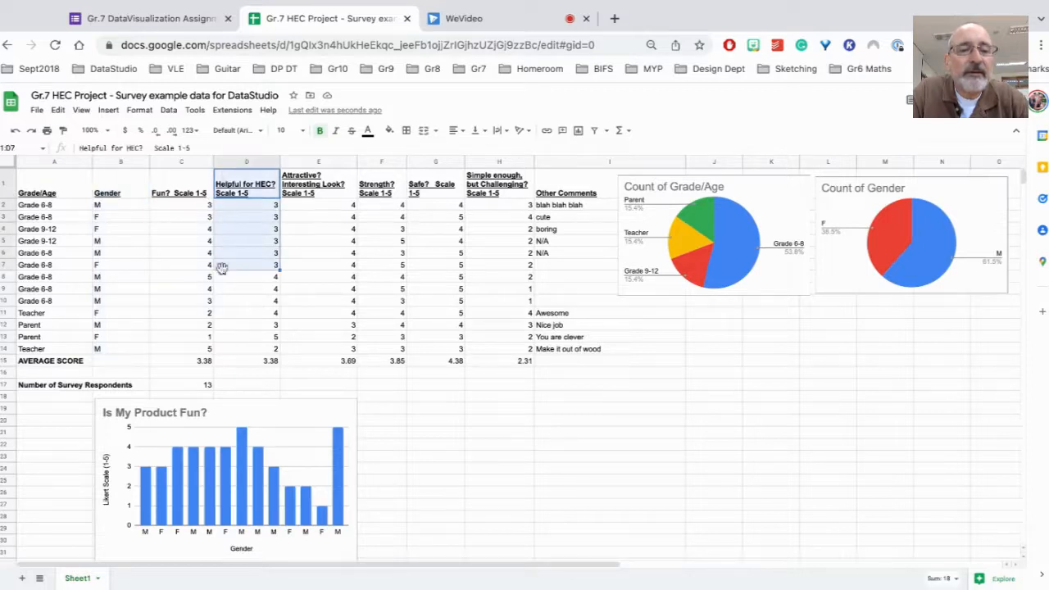
# Step: Insert a column chart from the Gender data in B1:B14 and the Helpful for HEC? ratings in D1:D14
pyautogui.click(117, 218)
pyautogui.click(110, 185)
pyautogui.hotkey('shift', 'Down')
pyautogui.hotkey('shift', 'Down')
pyautogui.hotkey('shift', 'Down')
pyautogui.hotkey('shift', 'Down')
pyautogui.hotkey('shift', 'Down')
pyautogui.hotkey('shift', 'Down')
pyautogui.hotkey('shift', 'Down')
pyautogui.hotkey('shift', 'Down')
pyautogui.hotkey('shift', 'Down')
pyautogui.hotkey('shift', 'Down')
pyautogui.hotkey('shift', 'Down')
pyautogui.hotkey('shift', 'Down')
pyautogui.hotkey('shift', 'Down')
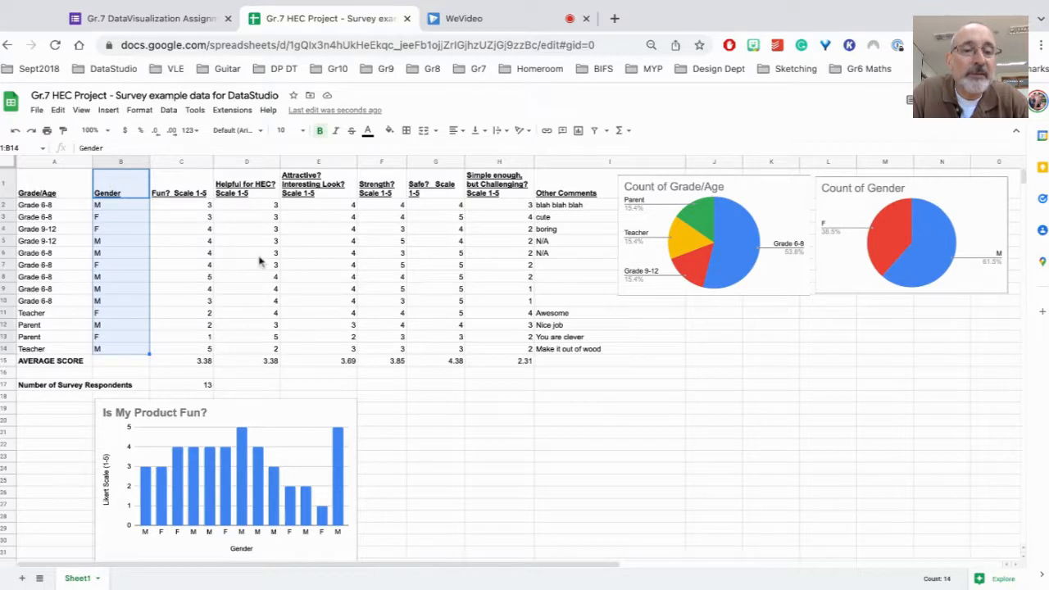
pyautogui.keyDown('ctrl'); pyautogui.click(223, 181); pyautogui.keyUp('ctrl')
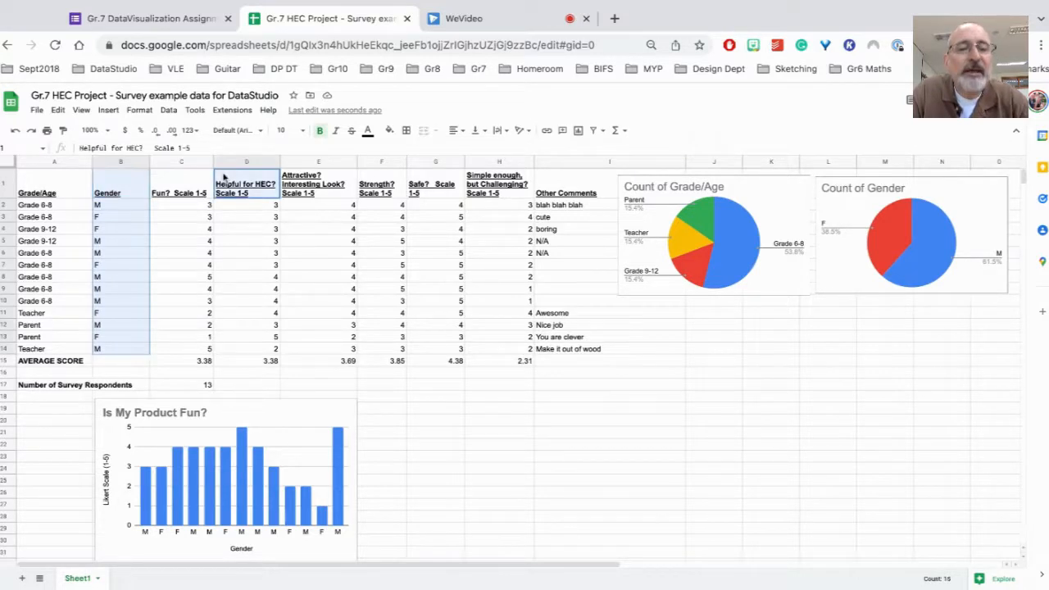
pyautogui.hotkey('shift', 'Down')
pyautogui.hotkey('shift', 'Down')
pyautogui.hotkey('shift', 'Down')
pyautogui.hotkey('shift', 'Down')
pyautogui.hotkey('shift', 'Down')
pyautogui.hotkey('shift', 'Down')
pyautogui.hotkey('shift', 'Down')
pyautogui.hotkey('shift', 'Down')
pyautogui.hotkey('shift', 'Down')
pyautogui.hotkey('shift', 'Down')
pyautogui.hotkey('shift', 'Down')
pyautogui.hotkey('shift', 'Down')
pyautogui.hotkey('shift', 'Down')
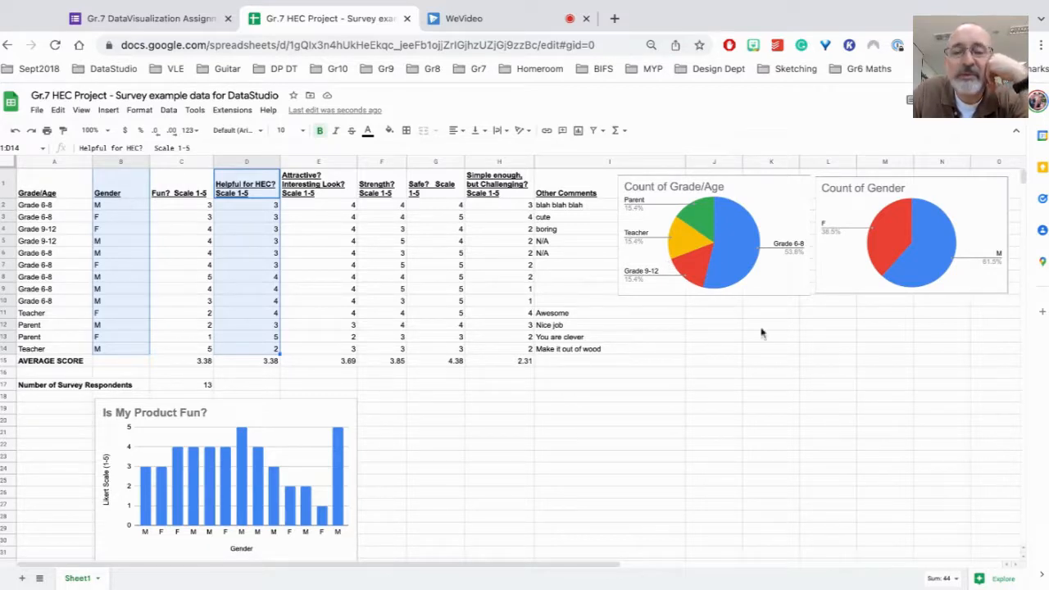
pyautogui.click(108, 110)
pyautogui.click(125, 212)
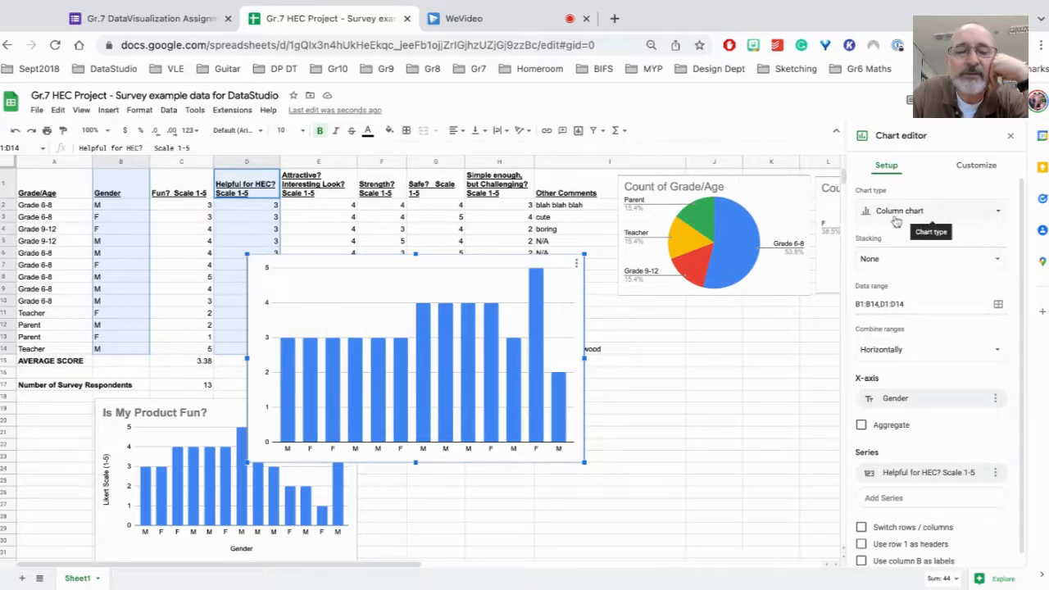
# Step: Set the new column chart's horizontal axis title to "Gender"
pyautogui.click(975, 165)
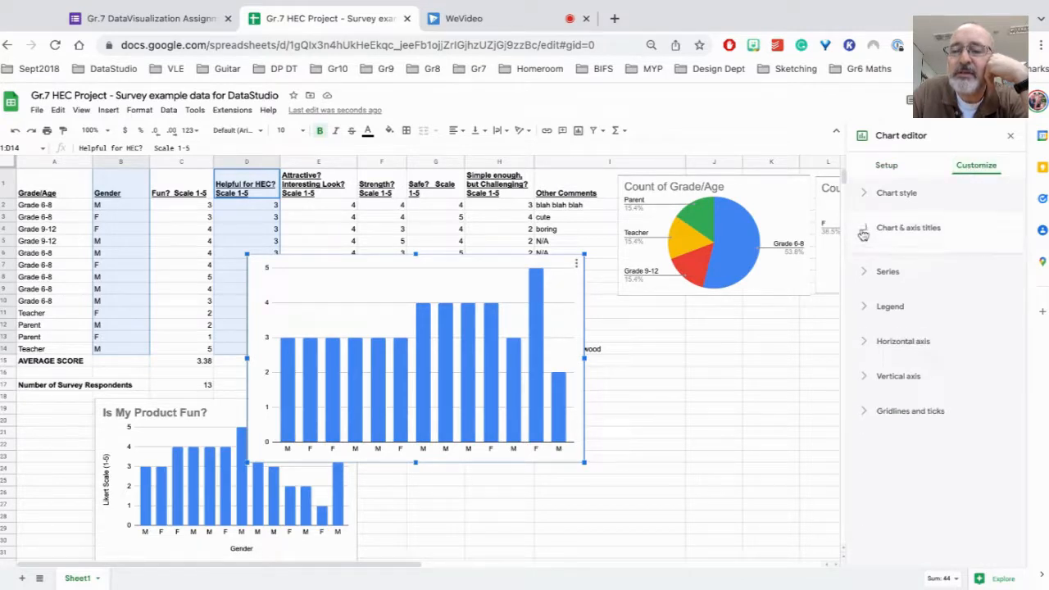
pyautogui.click(884, 238)
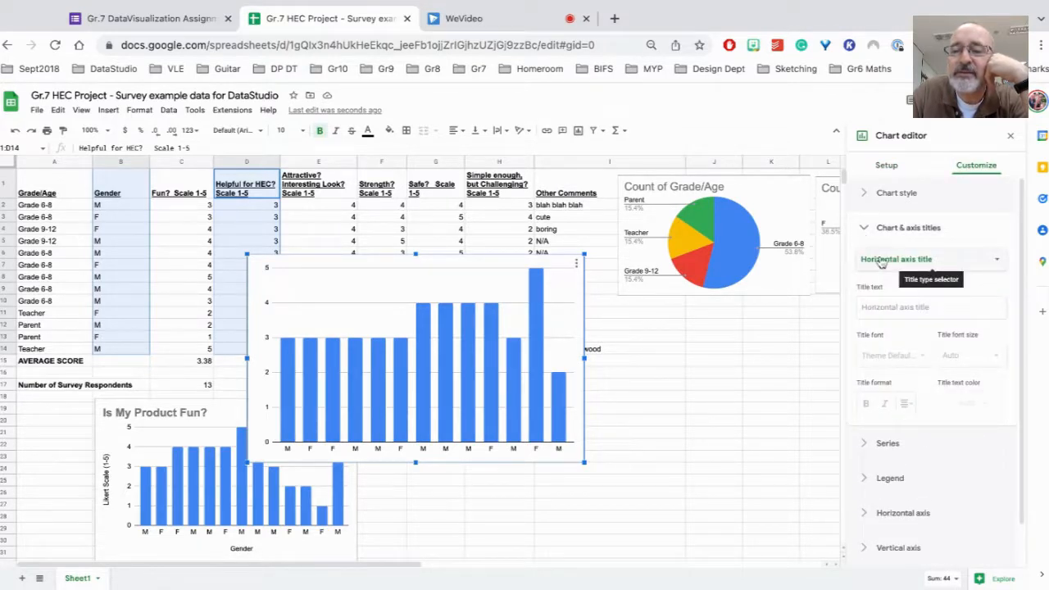
pyautogui.click(883, 305)
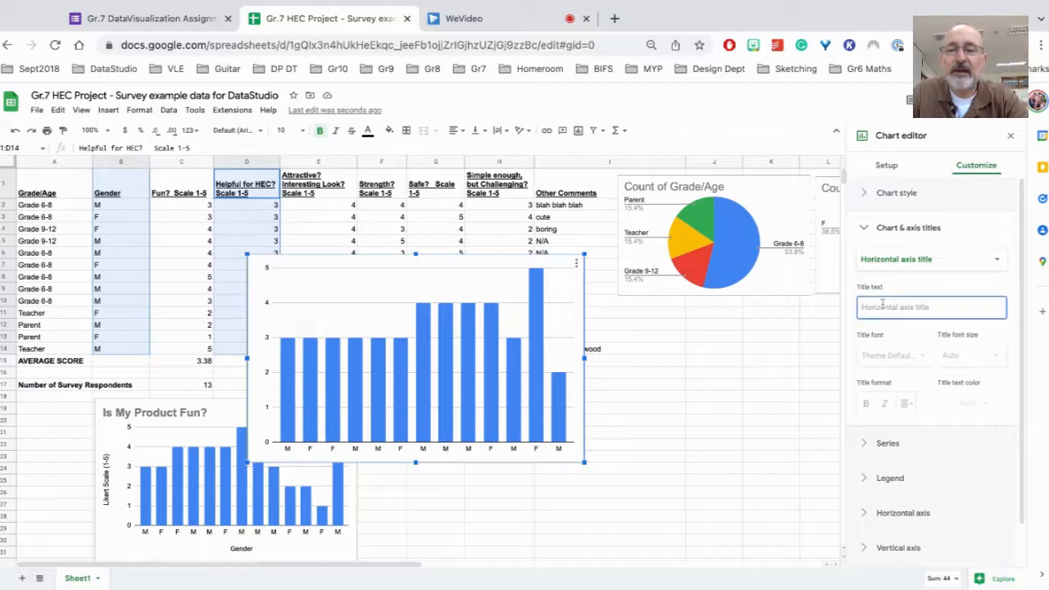
pyautogui.write('Gender')
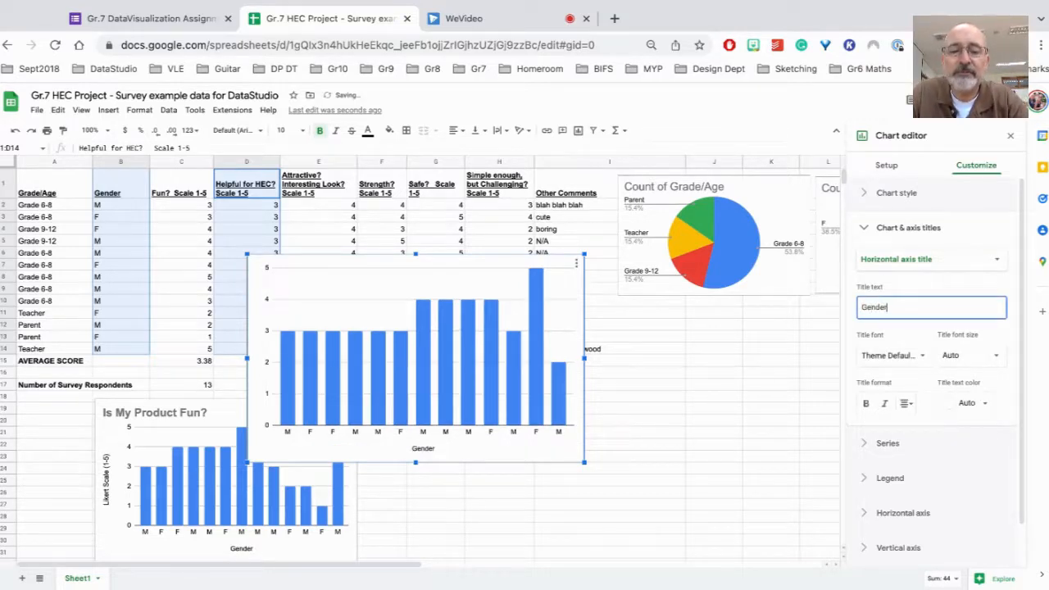
# Step: Set the new column chart's title to "Is My Product Helpful for HEC?" and make it bold
pyautogui.click(898, 261)
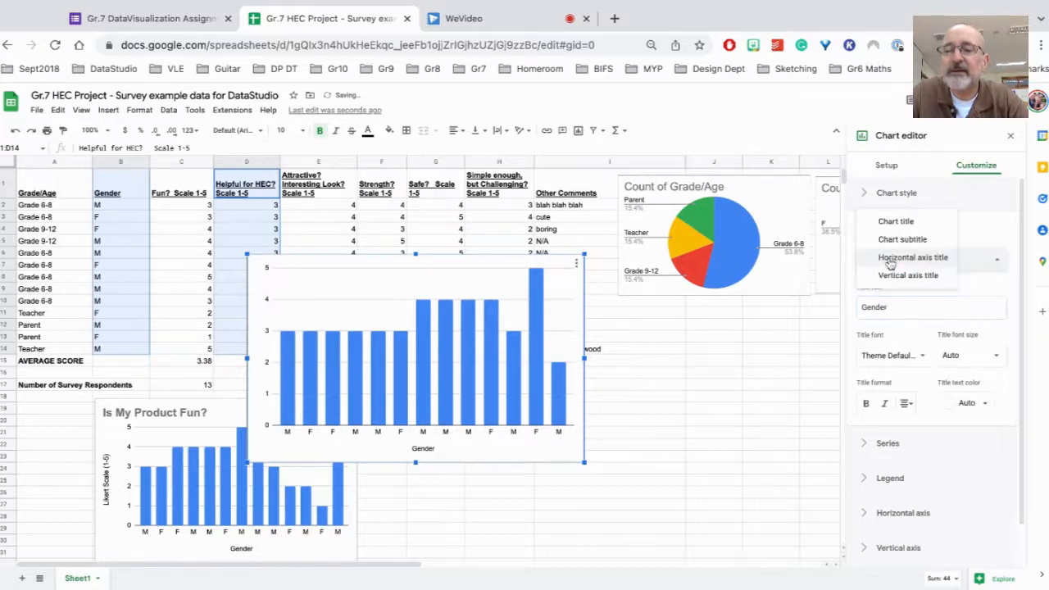
pyautogui.click(895, 221)
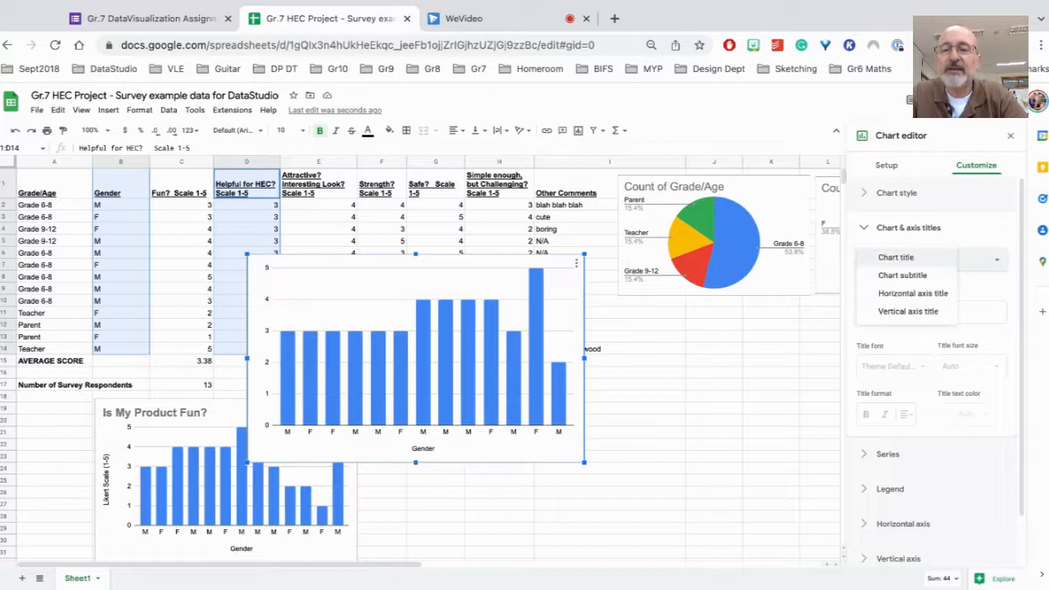
pyautogui.click(897, 315)
pyautogui.write('In ')
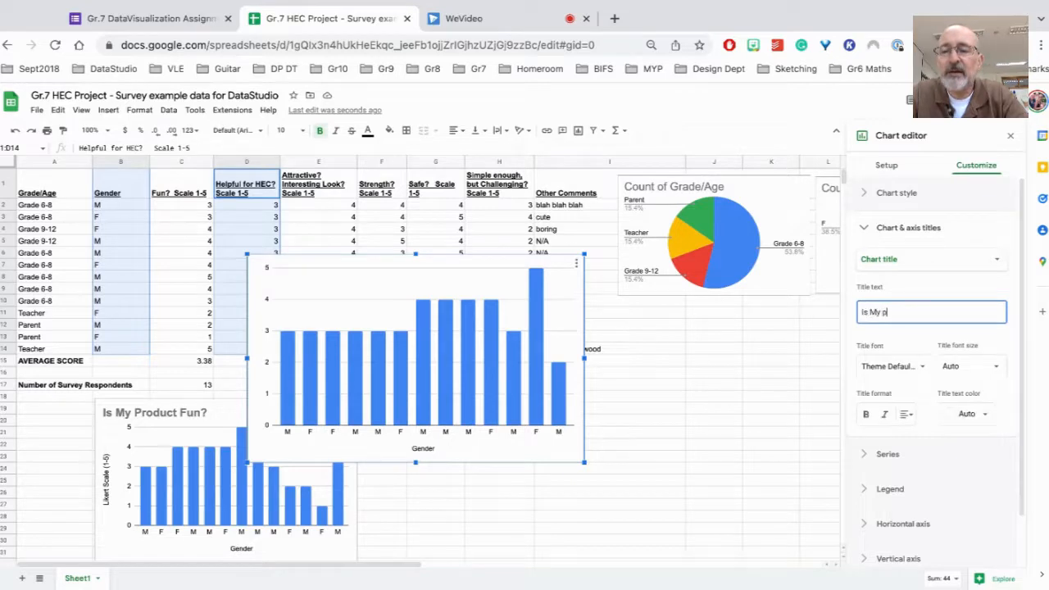
pyautogui.write('My Product Helpful for HEC?')
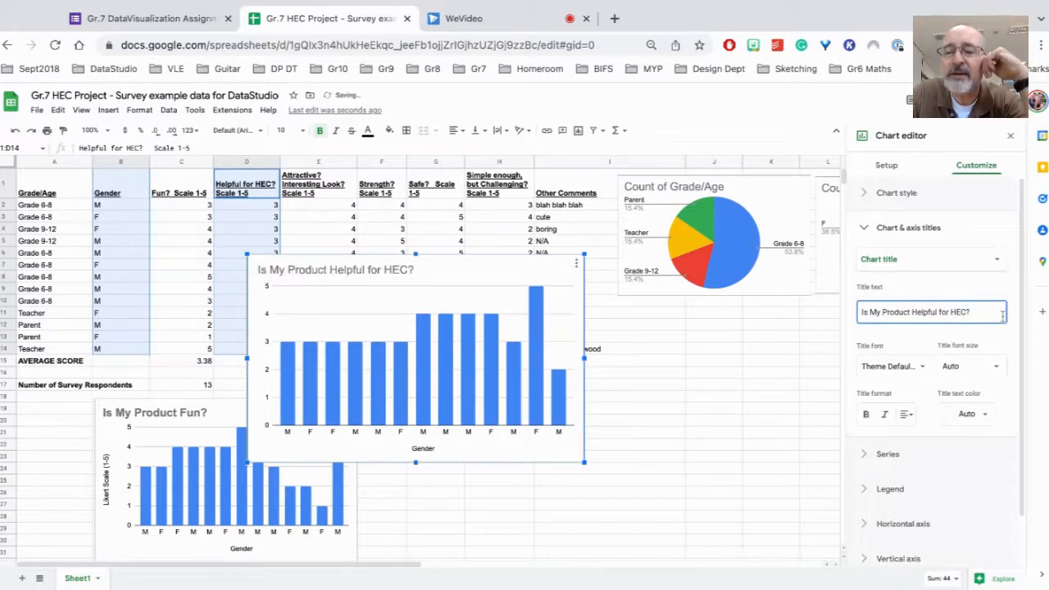
pyautogui.click(866, 414)
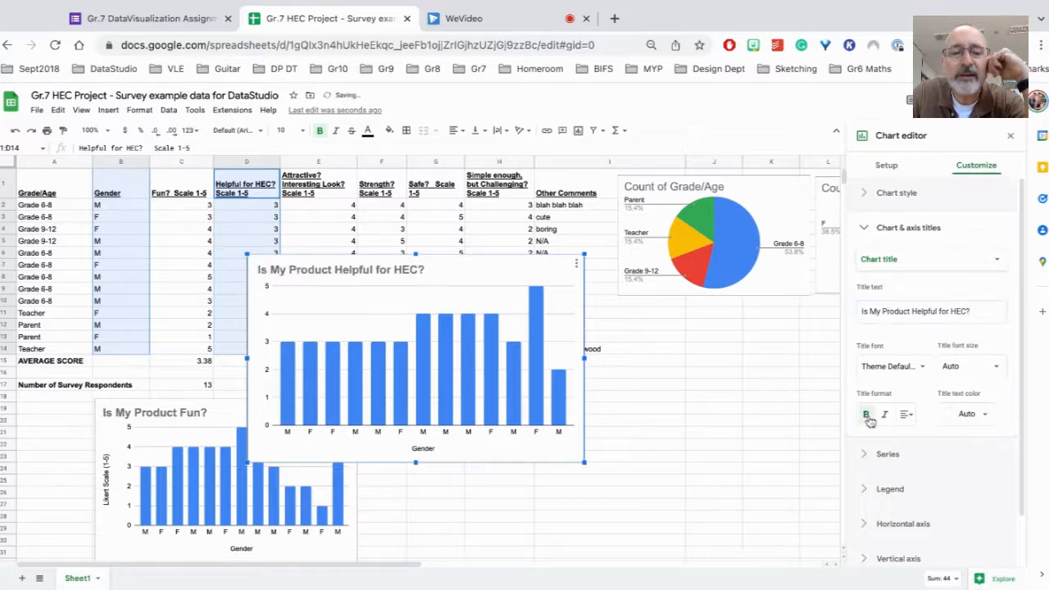
# Step: Set the new column chart's vertical axis title to "Likert Scale (1-5)" and close the chart editor
pyautogui.click(891, 259)
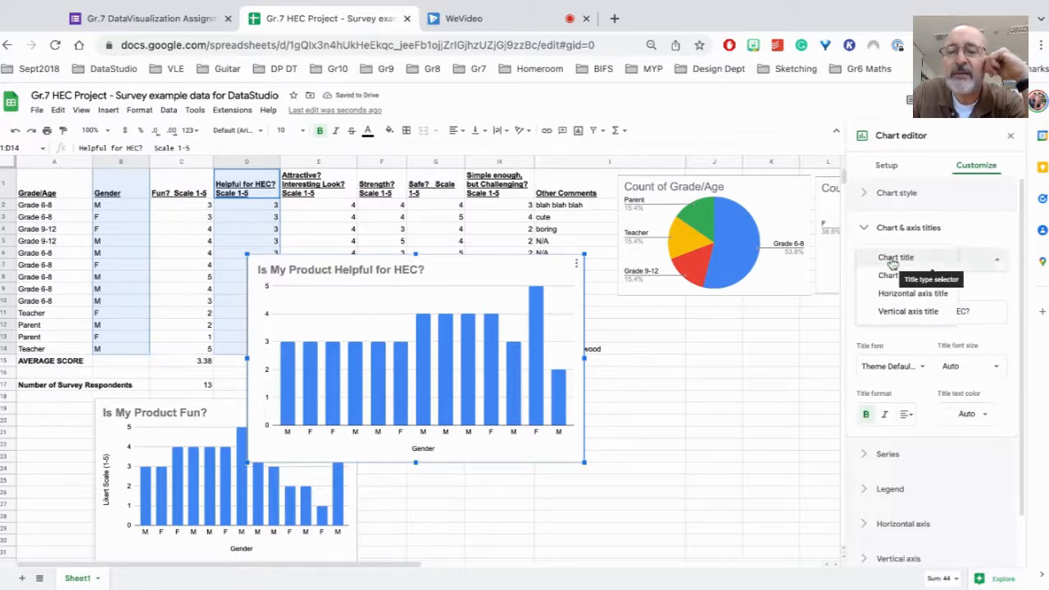
pyautogui.click(898, 312)
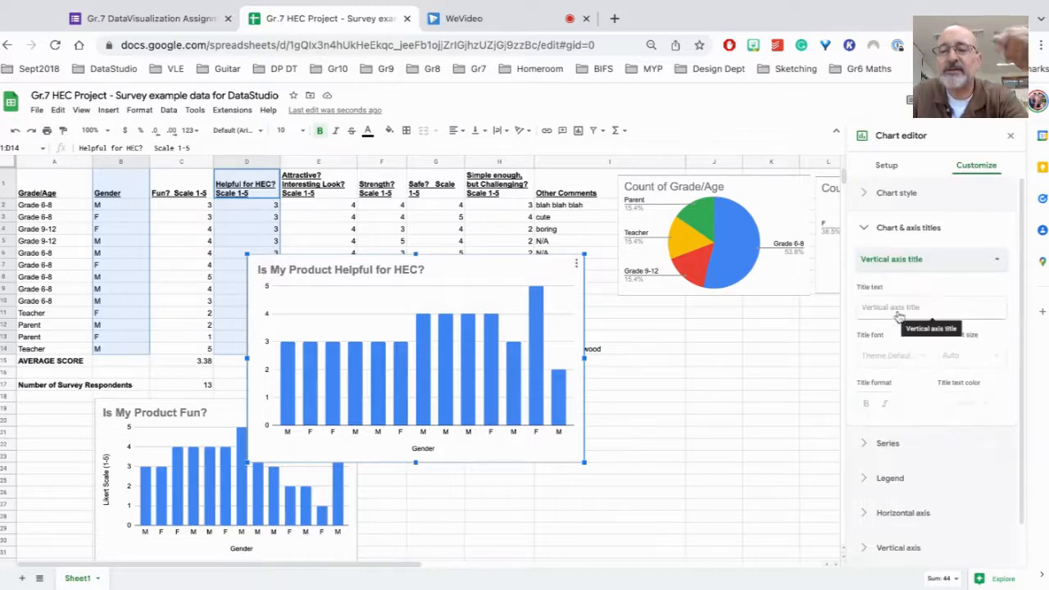
pyautogui.click(878, 309)
pyautogui.write('Liker')
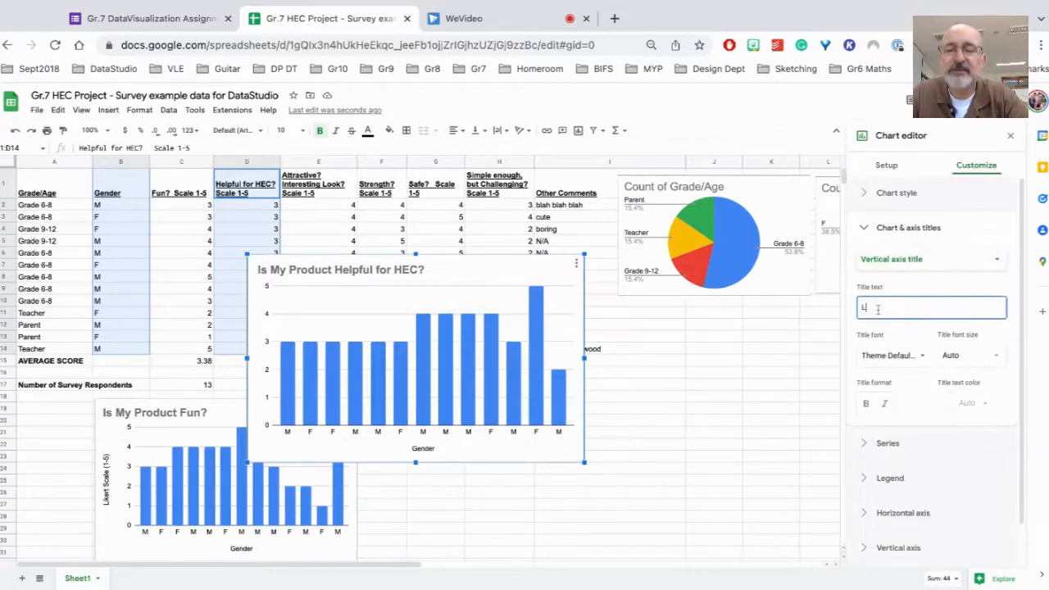
pyautogui.write('t Sc')
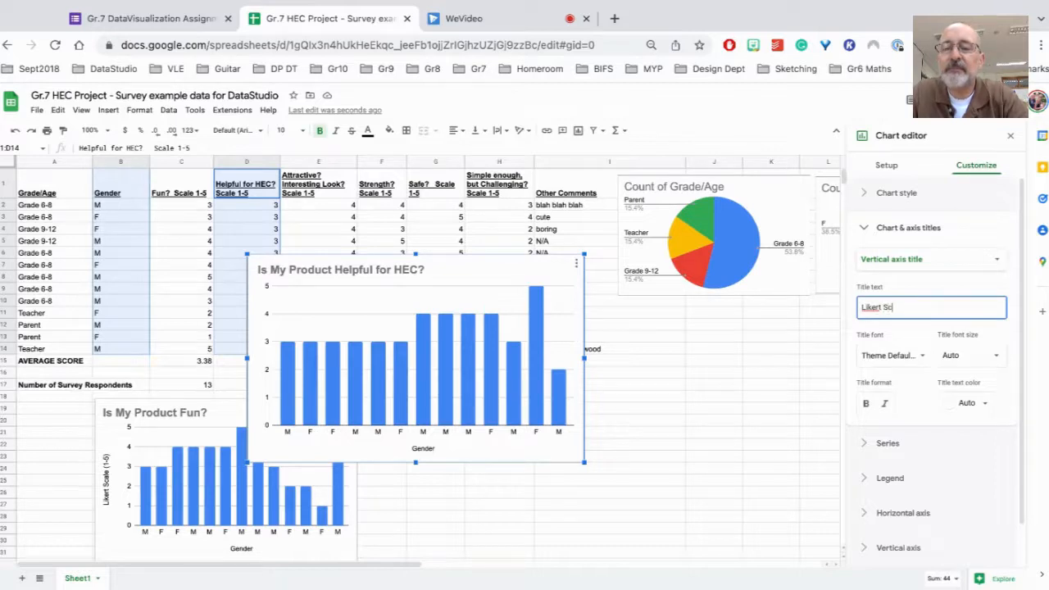
pyautogui.write('ale (1-5)')
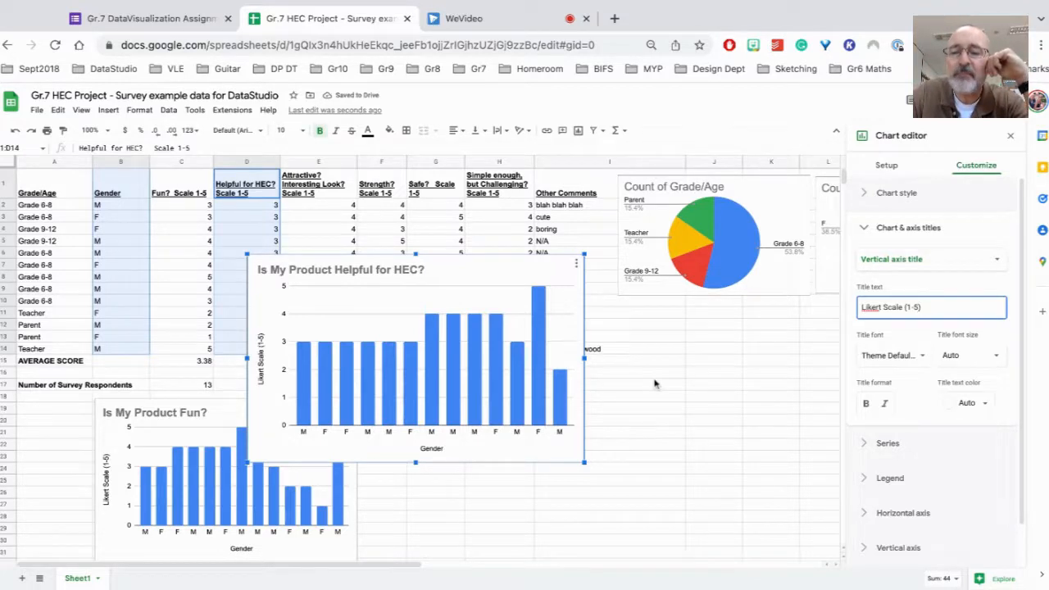
pyautogui.click(1009, 136)
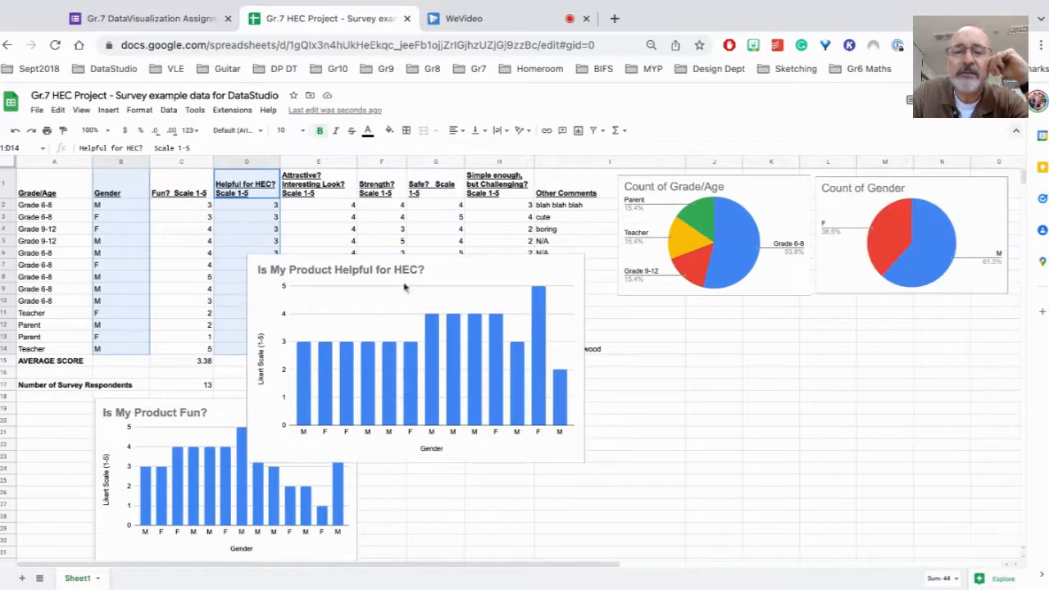
# Step: Shrink the "Is My Product Helpful for HEC?" chart and move it below the data, clear of the "Is My Product Fun?" chart
pyautogui.click(260, 263)
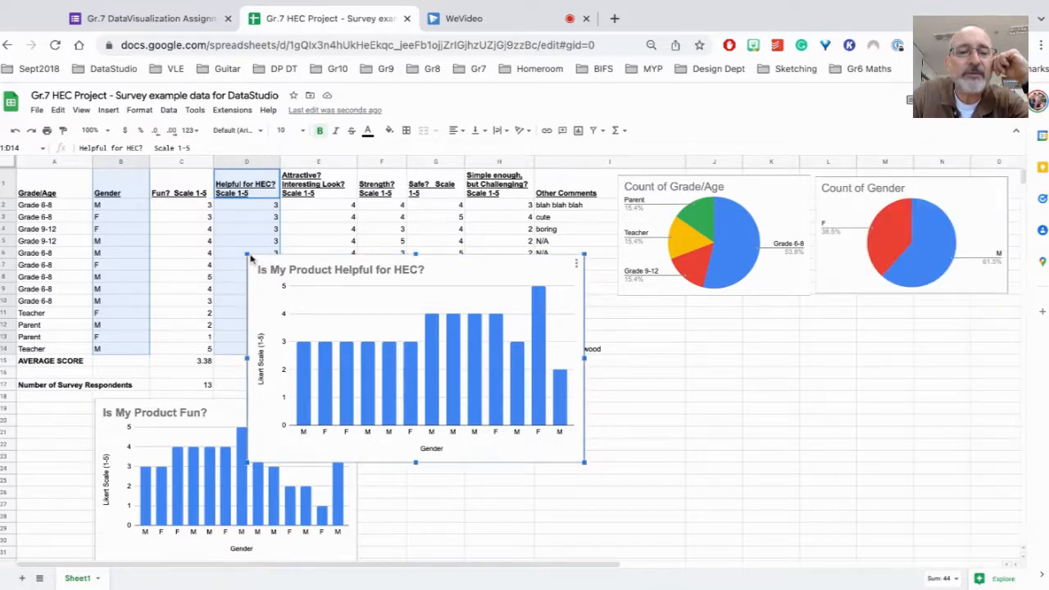
pyautogui.moveTo(246, 253); pyautogui.dragTo(320, 299)
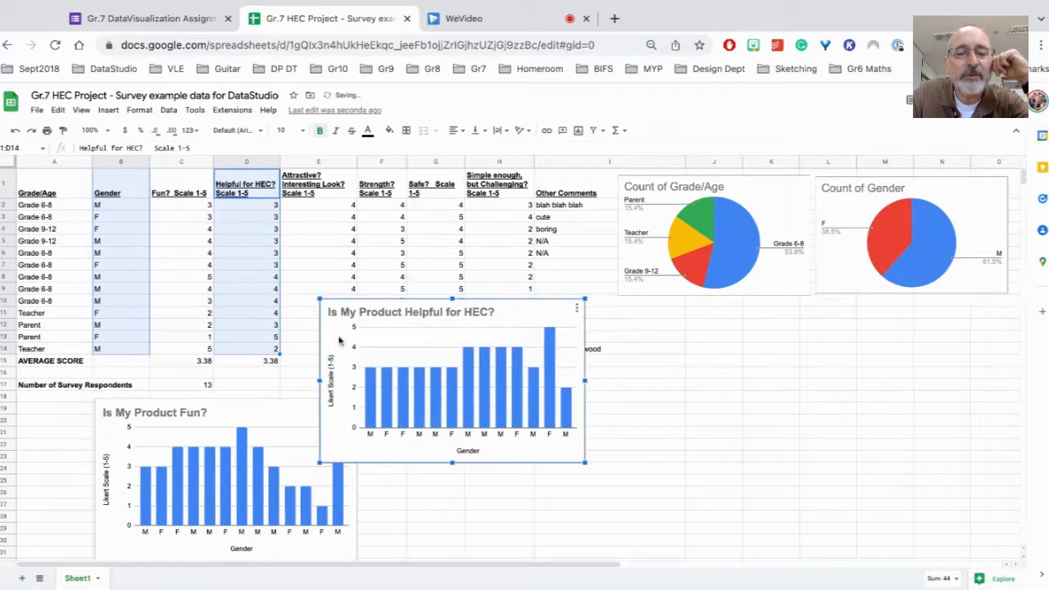
pyautogui.moveTo(339, 340); pyautogui.dragTo(398, 435)
# Step: Shift the "Is My Product Fun?" chart over to start in column A and align the similarly sized Helpful for HEC chart close beside it
pyautogui.click(109, 426)
pyautogui.moveTo(109, 431); pyautogui.dragTo(60, 426)
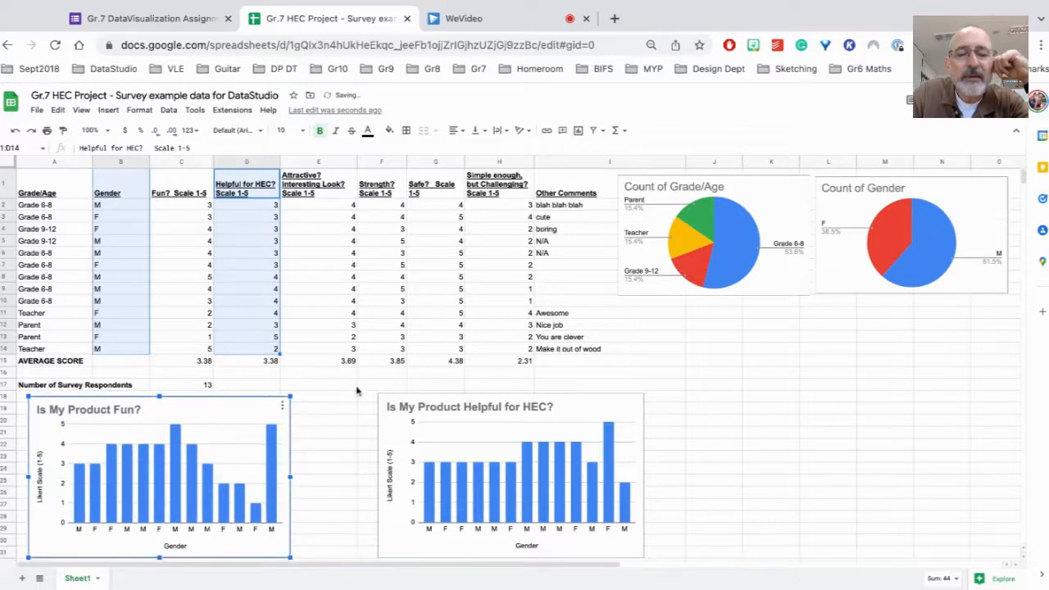
pyautogui.click(384, 427)
pyautogui.moveTo(385, 426); pyautogui.dragTo(306, 427)
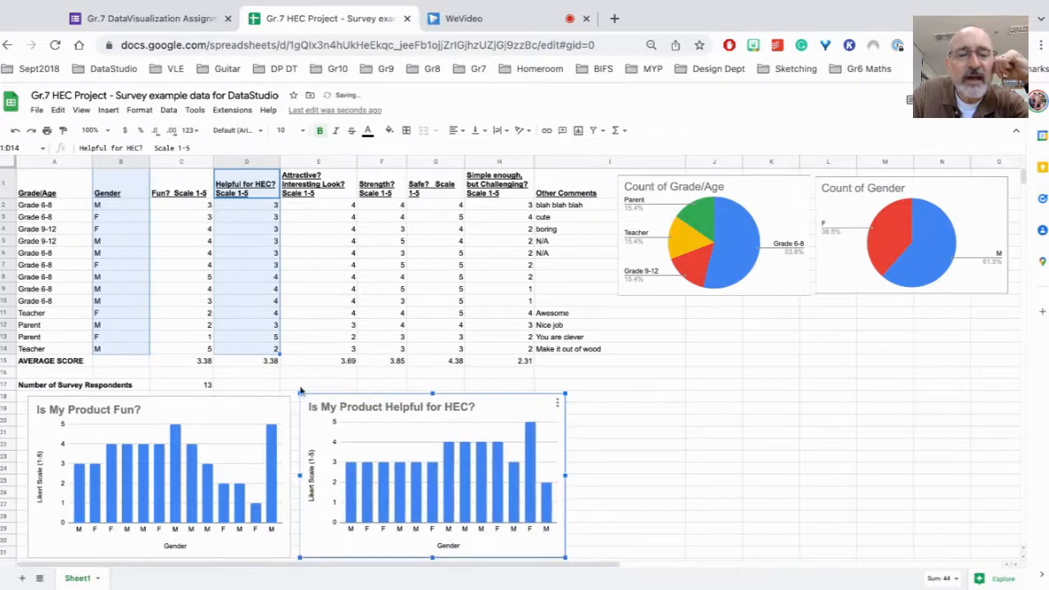
pyautogui.moveTo(298, 391); pyautogui.dragTo(303, 395)
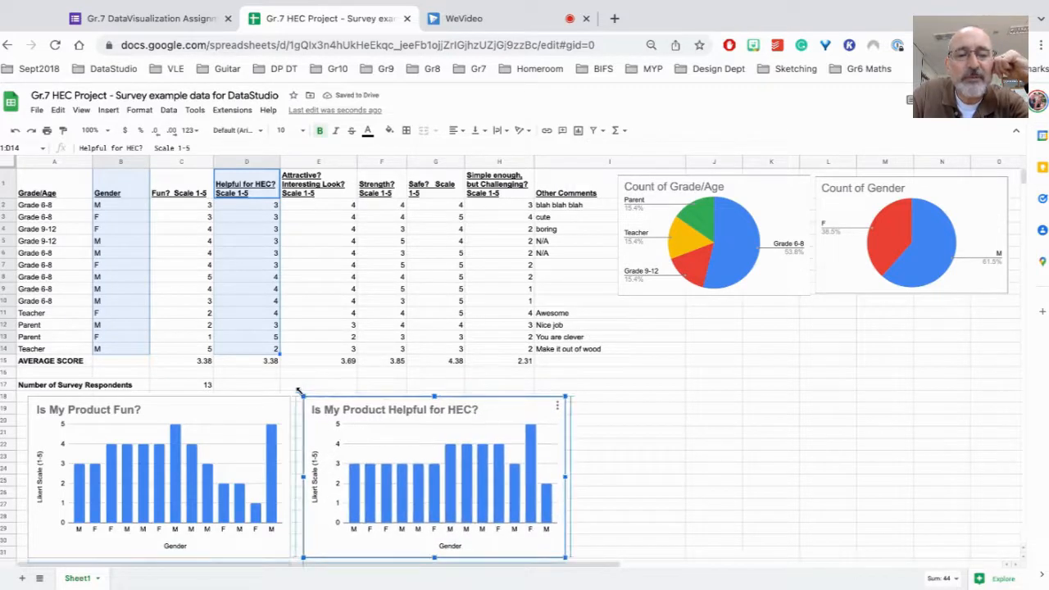
pyautogui.moveTo(311, 433); pyautogui.dragTo(309, 432)
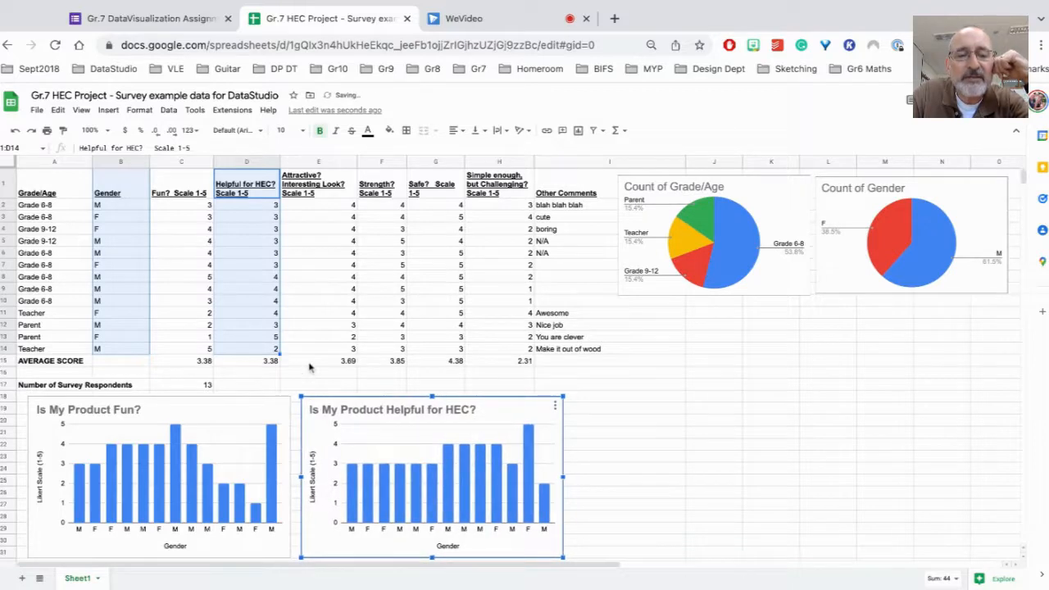
pyautogui.click(309, 365)
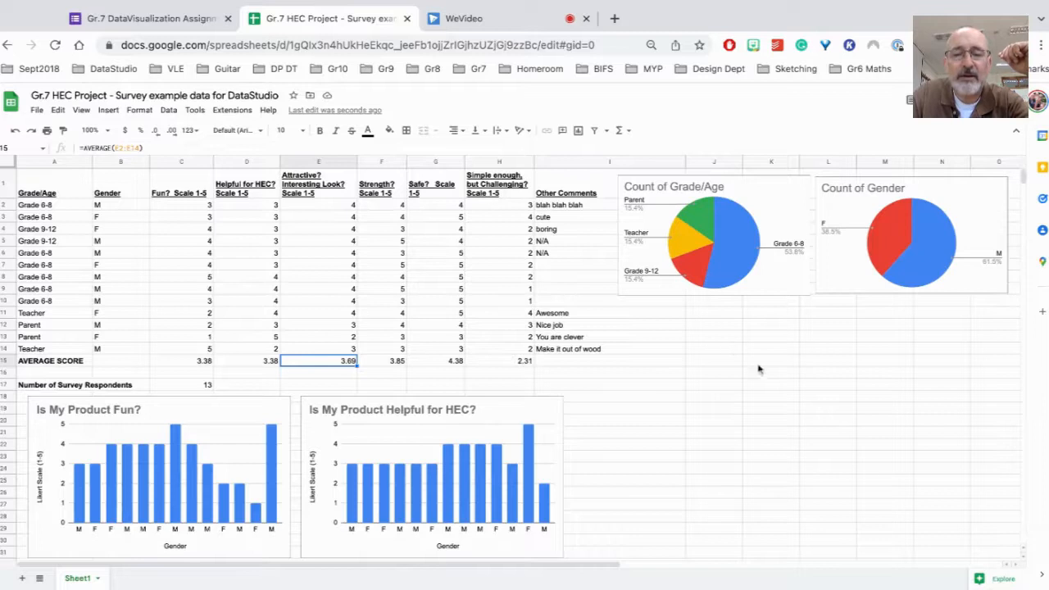
# Step: Move the Grade/Age and Gender pie charts slightly closer to the data table, keeping them side by side
pyautogui.hscroll(2, 759, 370)
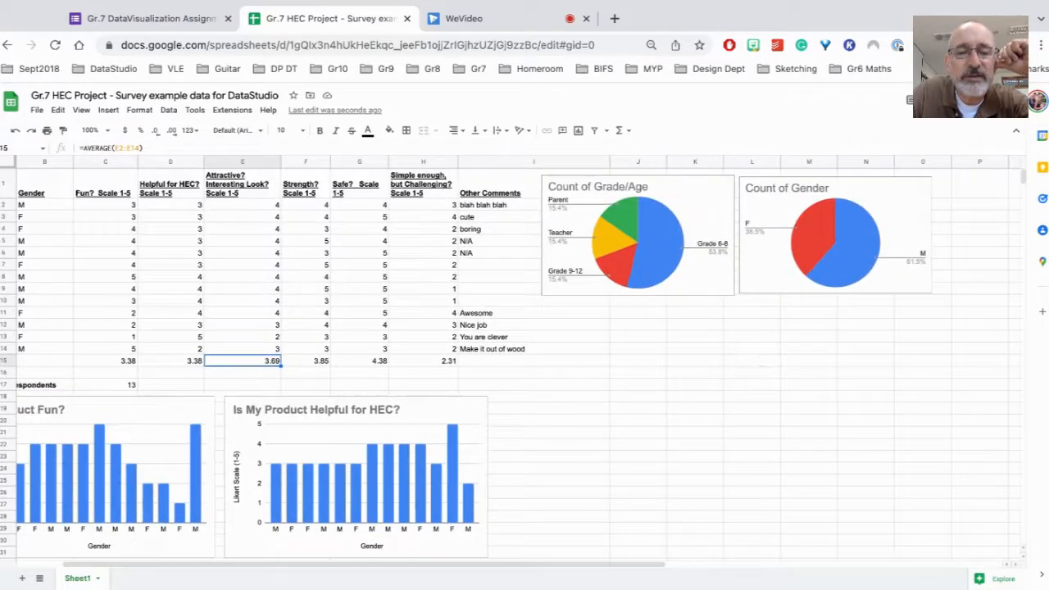
pyautogui.hscroll(-2, 622, 372)
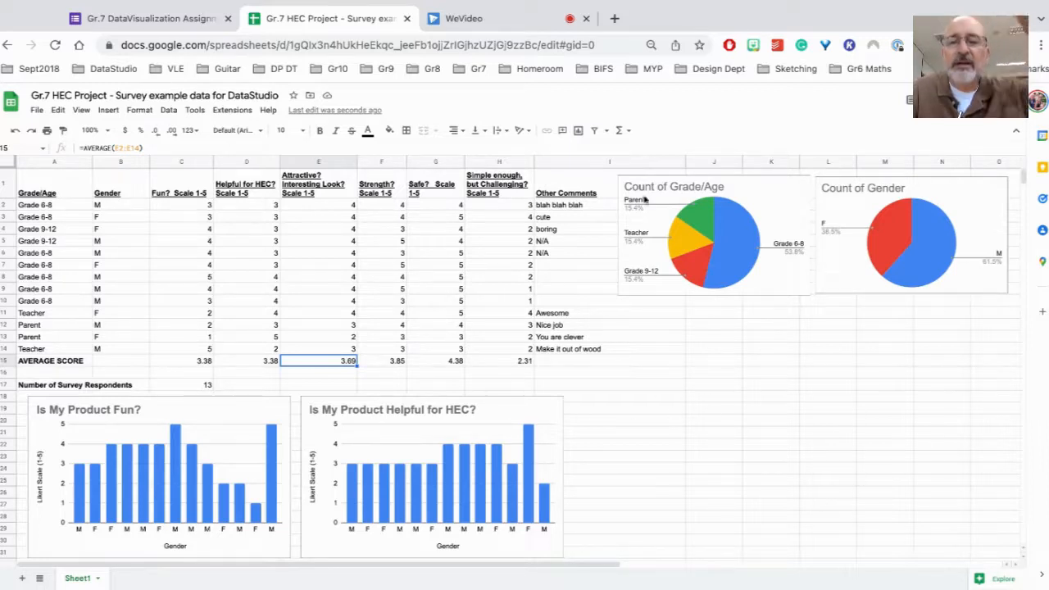
pyautogui.click(625, 187)
pyautogui.moveTo(624, 187); pyautogui.dragTo(605, 187)
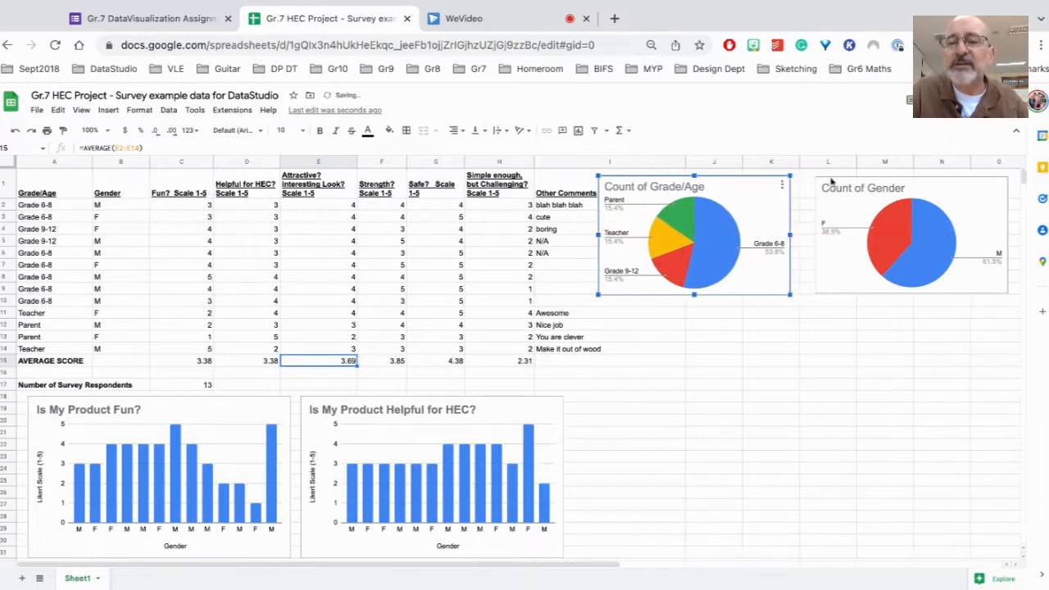
pyautogui.moveTo(822, 190); pyautogui.dragTo(805, 190)
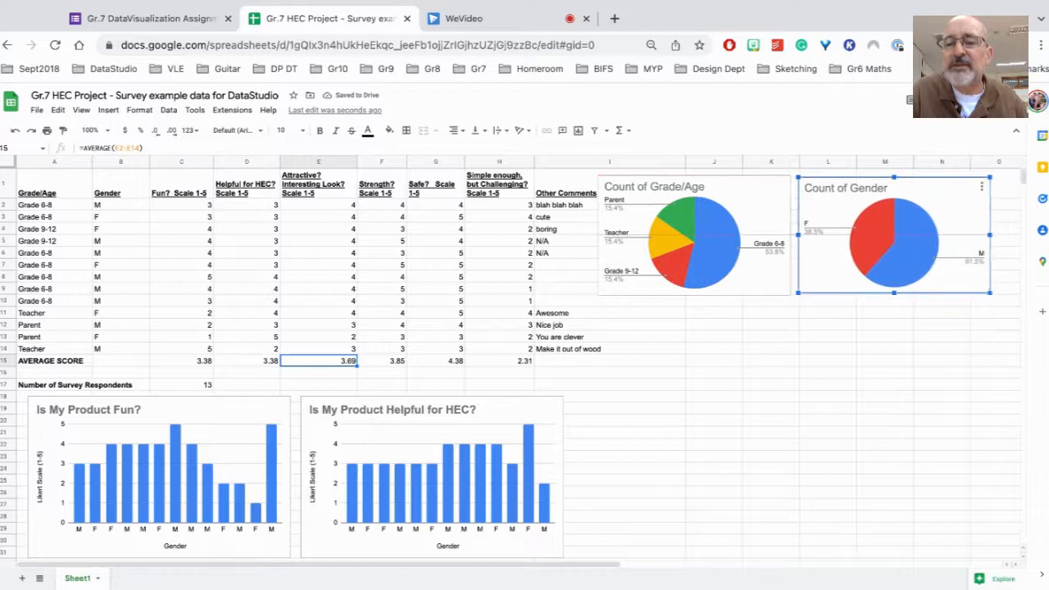